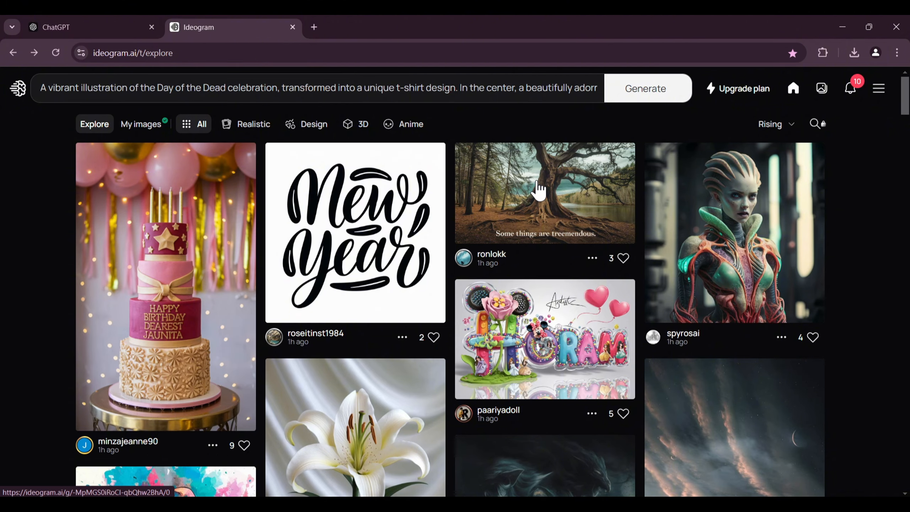
{"action": "scroll", "coordinate": [522, 172], "scroll_direction": "down", "scroll_amount": 5}
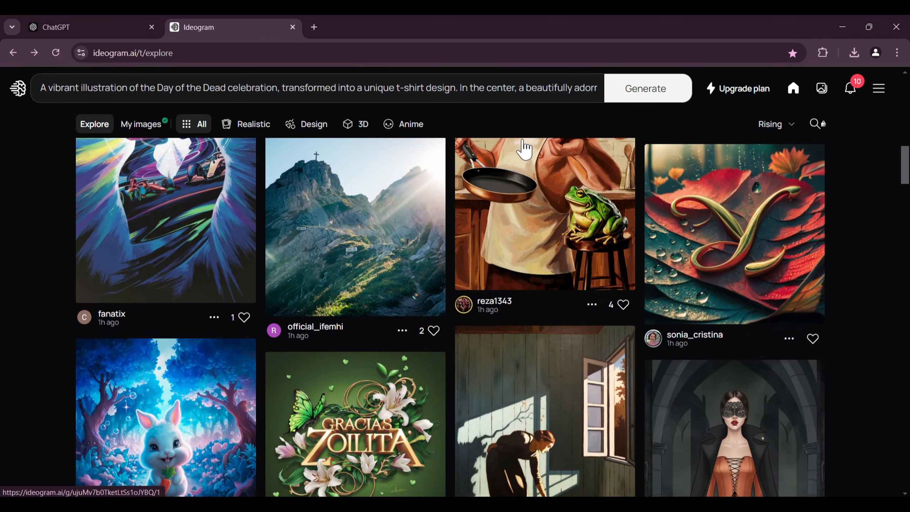
{"action": "scroll", "coordinate": [484, 233], "scroll_direction": "down", "scroll_amount": 5}
{"action": "scroll", "coordinate": [479, 258], "scroll_direction": "up", "scroll_amount": 10}
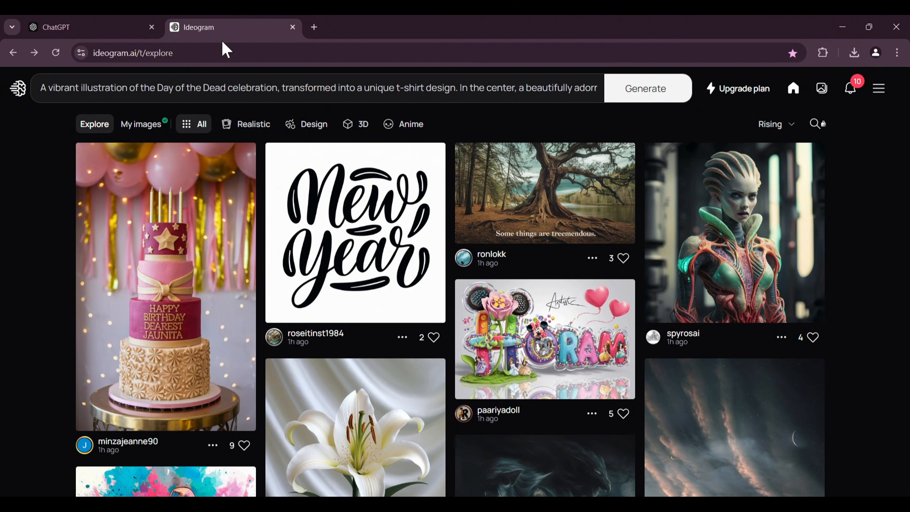
- Generate images from the existing Day of the Dead t-shirt prompt, keeping model 1.0 and the 1:1 aspect ratio
{"action": "left_click", "coordinate": [332, 88]}
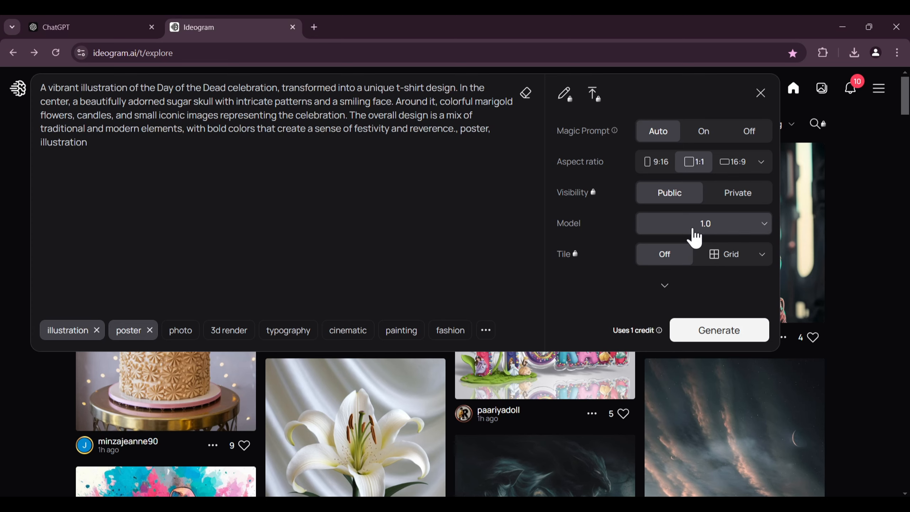
{"action": "left_click", "coordinate": [718, 226]}
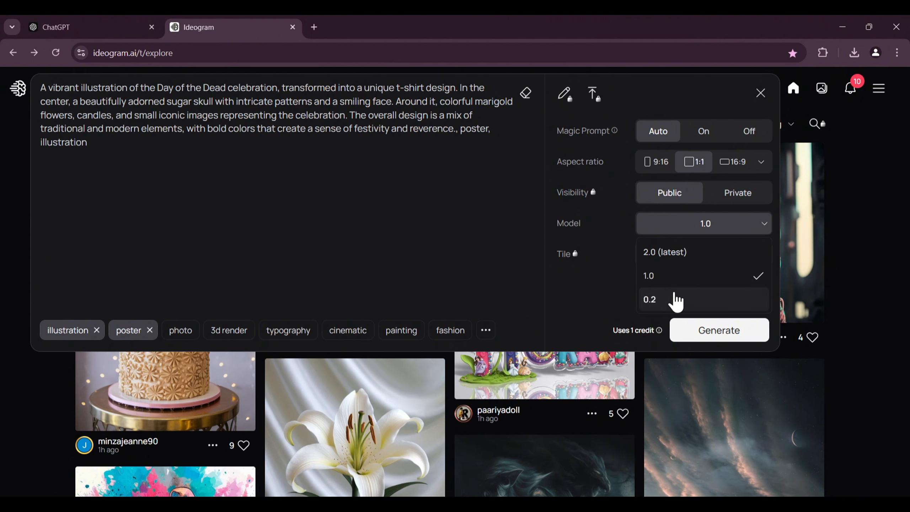
{"action": "left_click", "coordinate": [710, 225]}
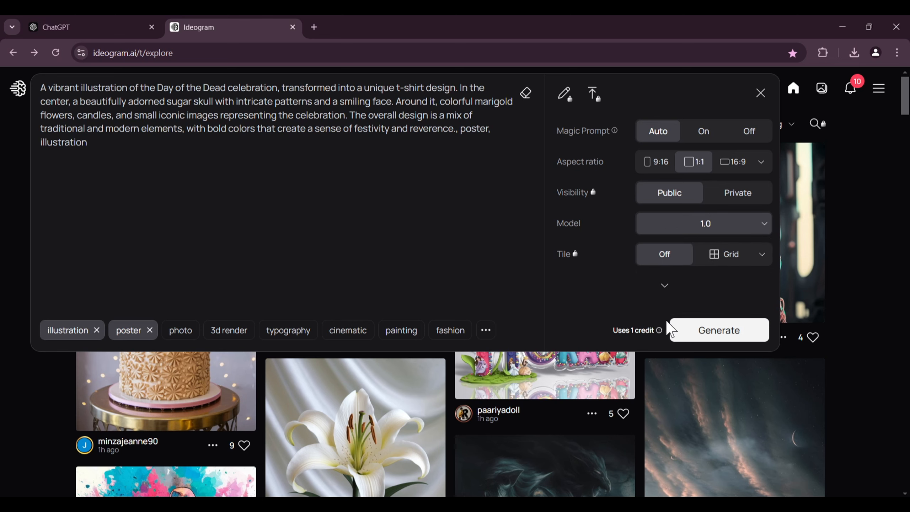
{"action": "left_click", "coordinate": [721, 331]}
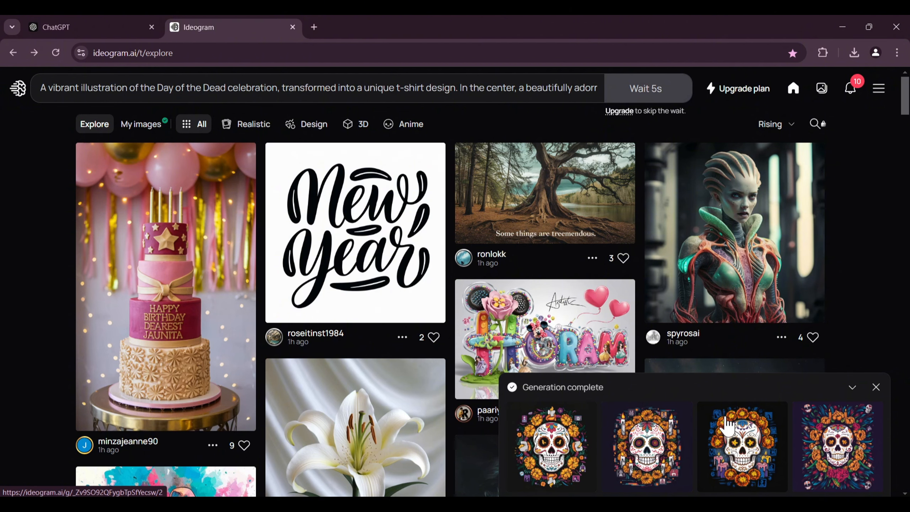
- Open the generated sugar skull designs and view all four variations one after another
{"action": "left_click", "coordinate": [558, 450]}
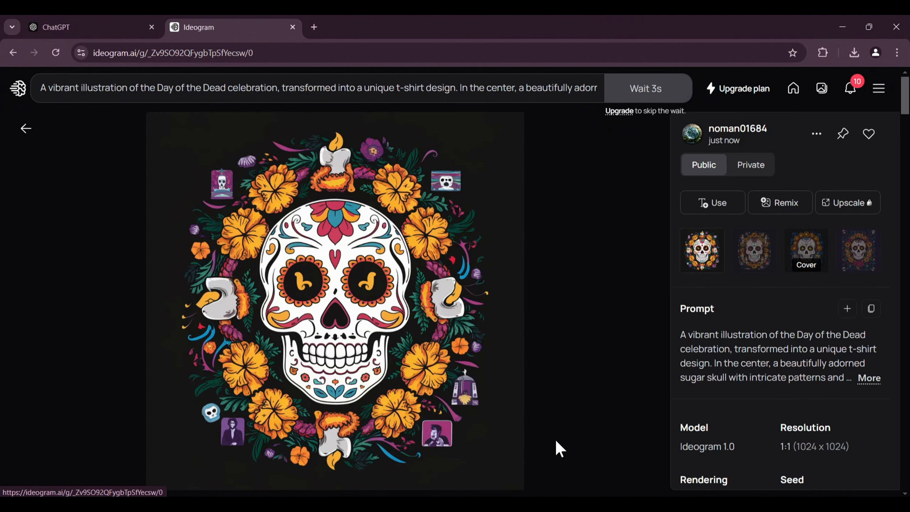
{"action": "left_click", "coordinate": [738, 253]}
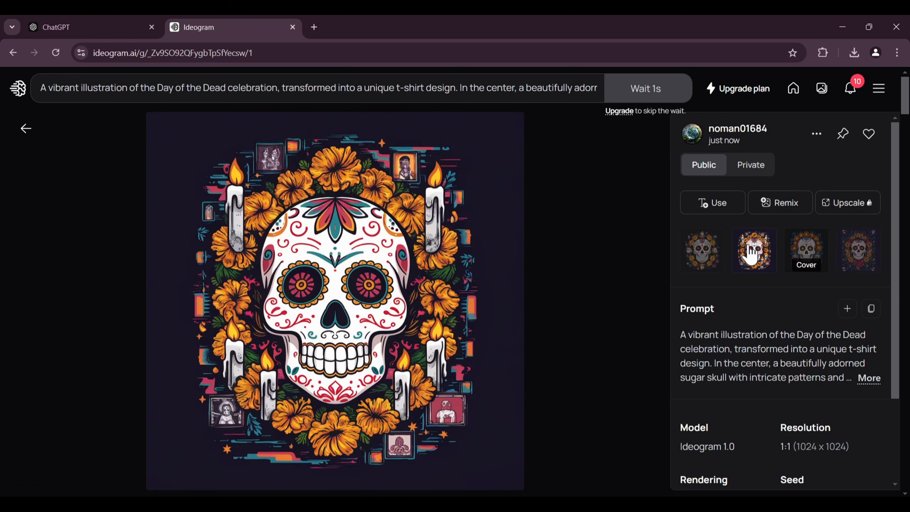
{"action": "left_click", "coordinate": [807, 249]}
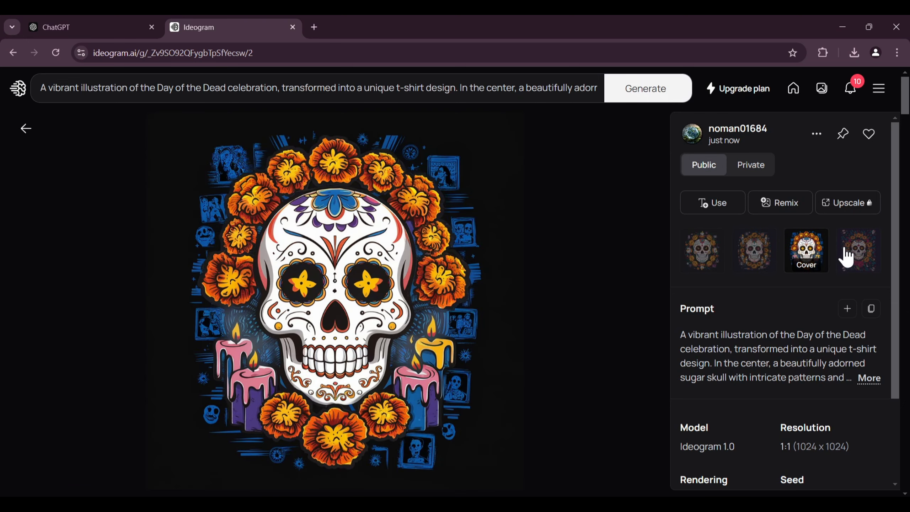
{"action": "left_click", "coordinate": [867, 254]}
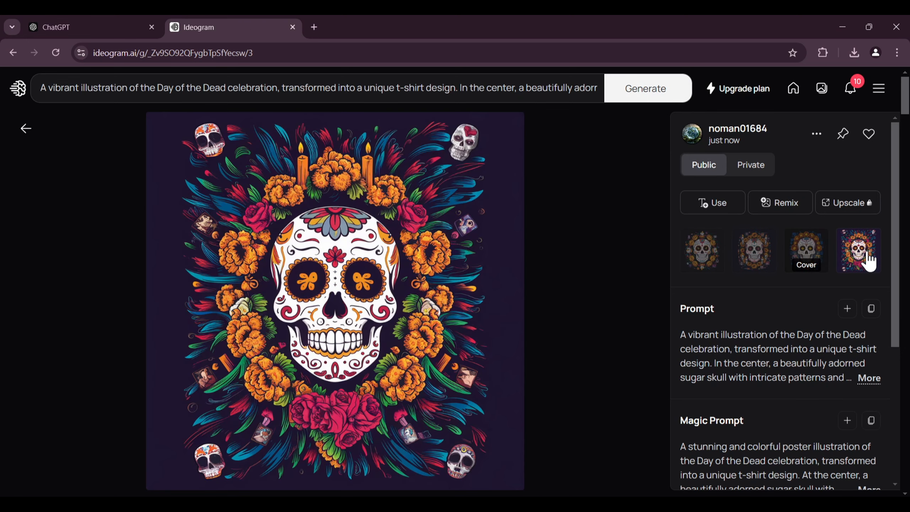
- Return to the first sugar skull variation and download it as a JPEG (70% quality)
{"action": "left_click", "coordinate": [713, 248]}
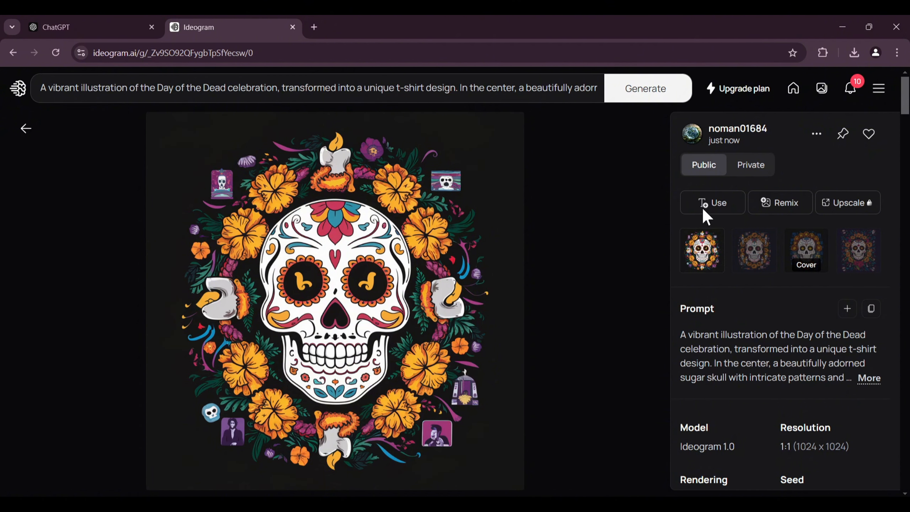
{"action": "left_click", "coordinate": [812, 134]}
{"action": "mouse_move", "coordinate": [752, 318]}
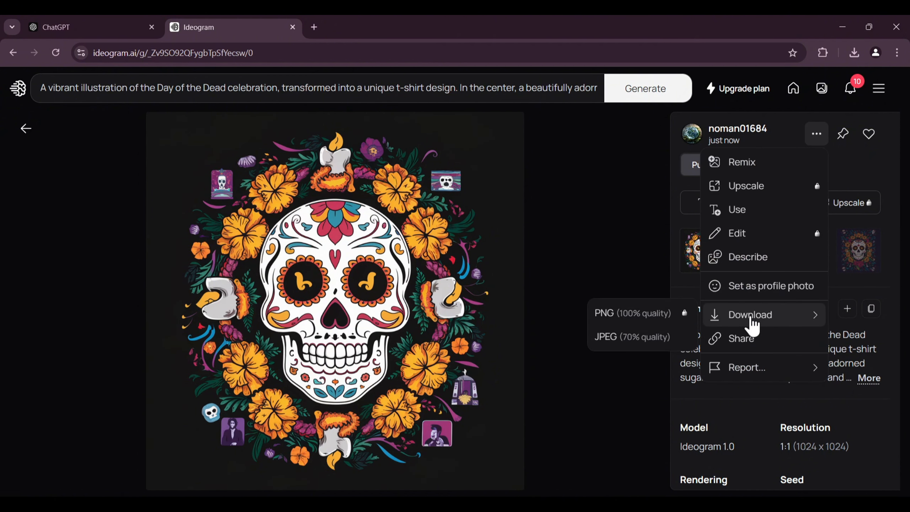
{"action": "left_click", "coordinate": [633, 337]}
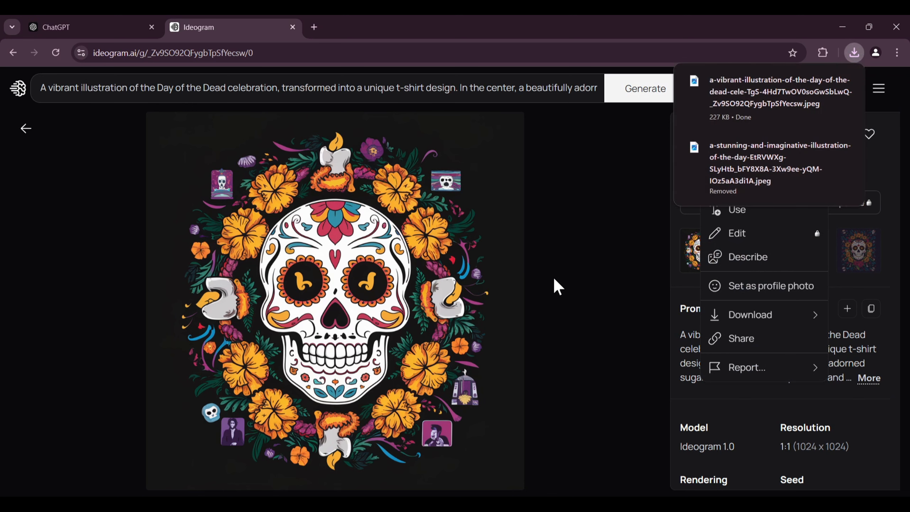
- Switch to Illustrator and create a new 12 x 16 in document in RGB color at 300 ppi
{"action": "mouse_move", "coordinate": [559, 504]}
{"action": "left_click", "coordinate": [552, 453]}
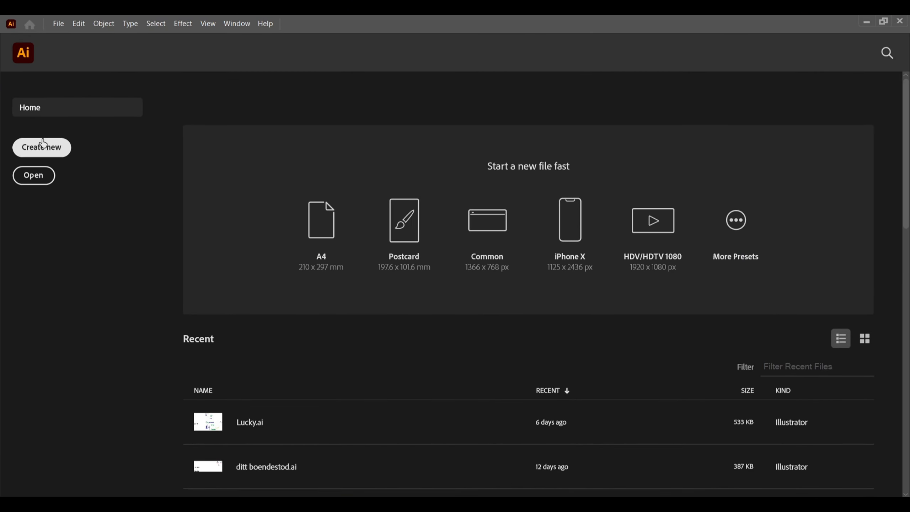
{"action": "left_click", "coordinate": [59, 154]}
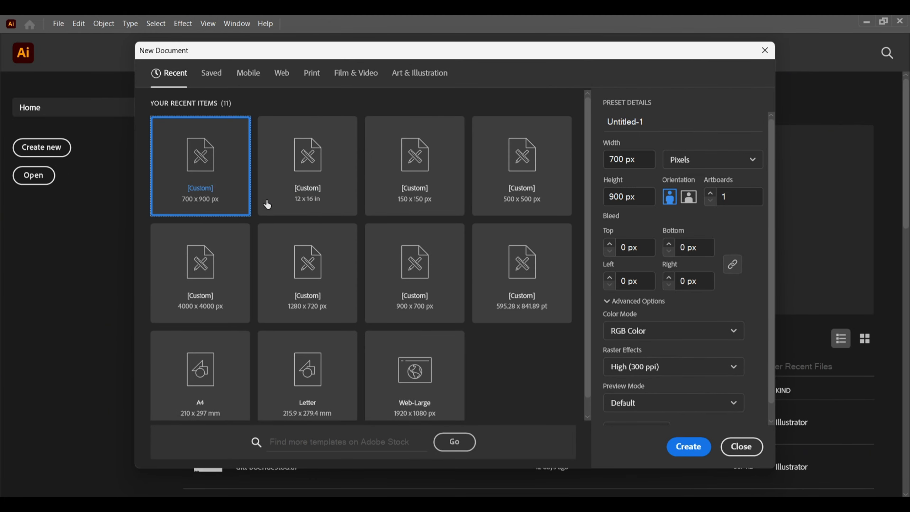
{"action": "left_click", "coordinate": [319, 211]}
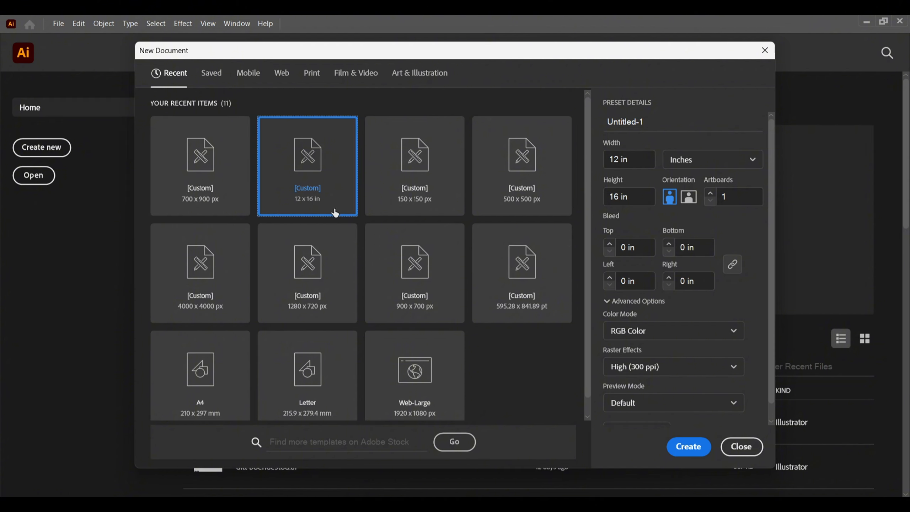
{"action": "scroll", "coordinate": [690, 398], "scroll_direction": "down", "scroll_amount": 1}
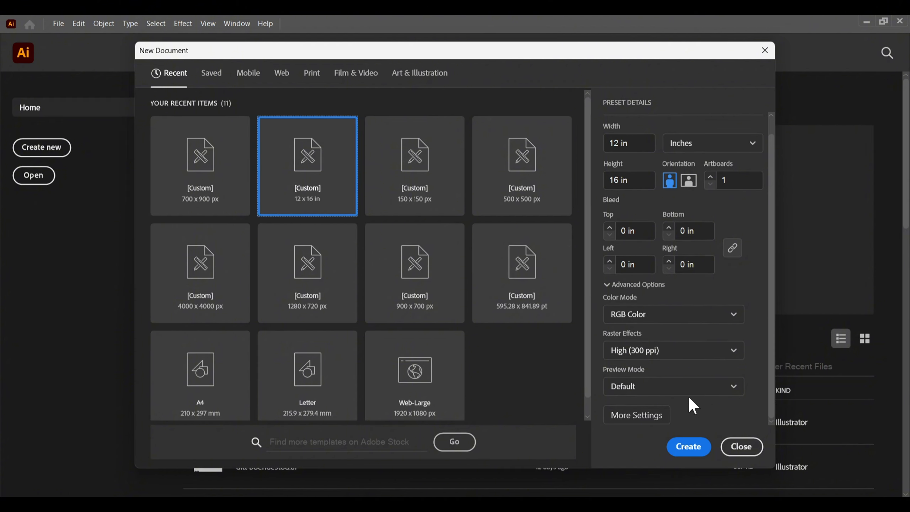
{"action": "scroll", "coordinate": [713, 396], "scroll_direction": "up", "scroll_amount": 1}
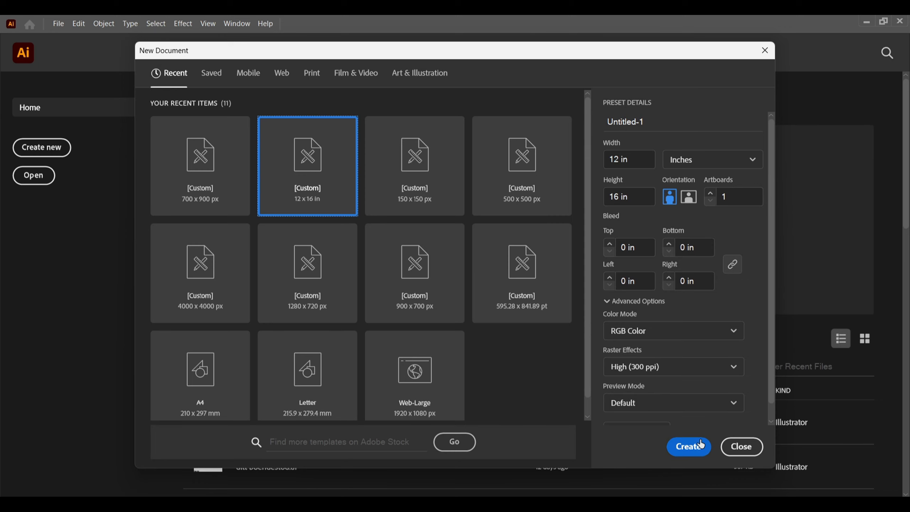
{"action": "left_click", "coordinate": [689, 446]}
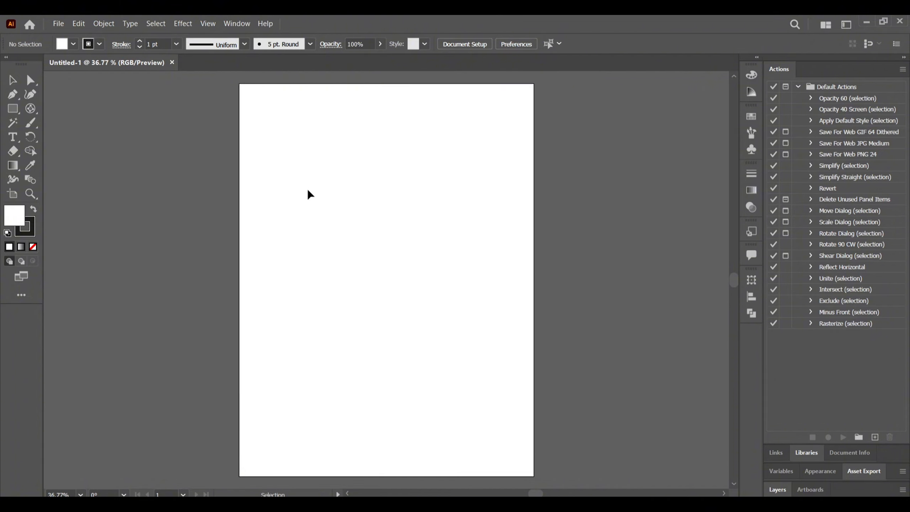
- Set the default stroke color to None
{"action": "left_click", "coordinate": [99, 44]}
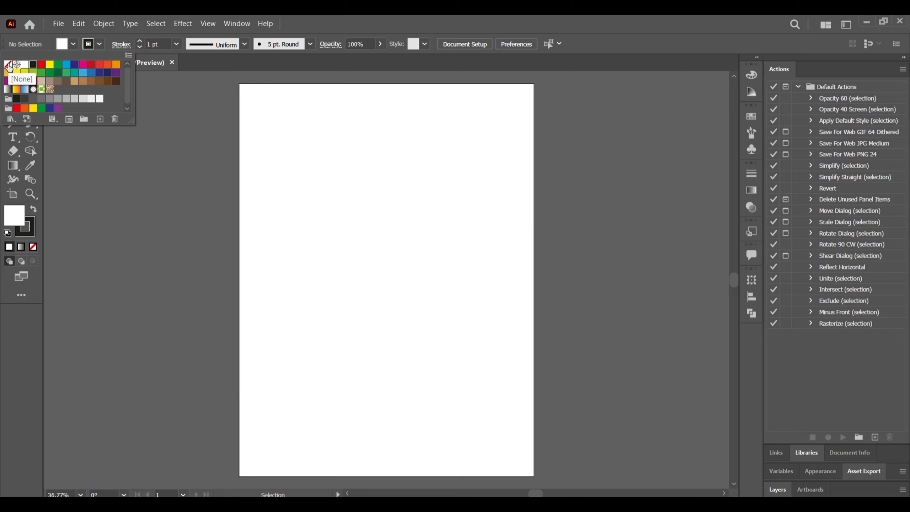
{"action": "left_click", "coordinate": [8, 65]}
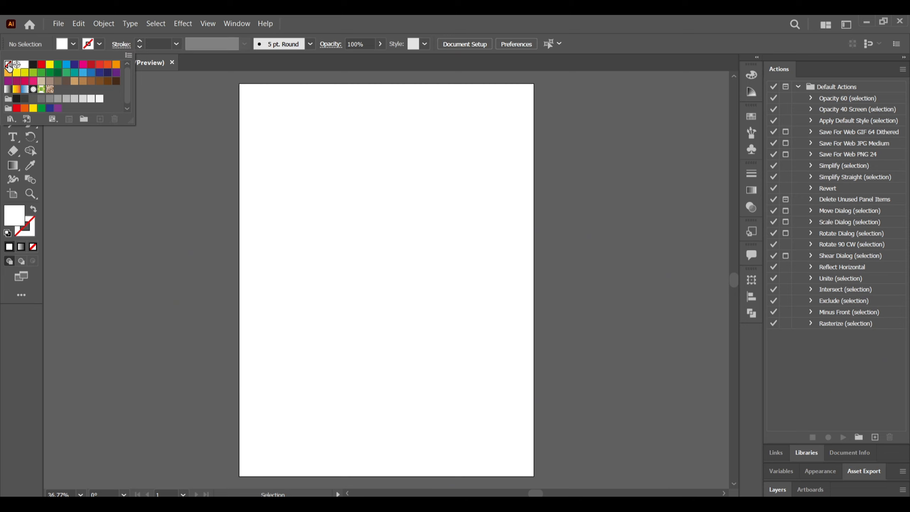
{"action": "left_click", "coordinate": [177, 226]}
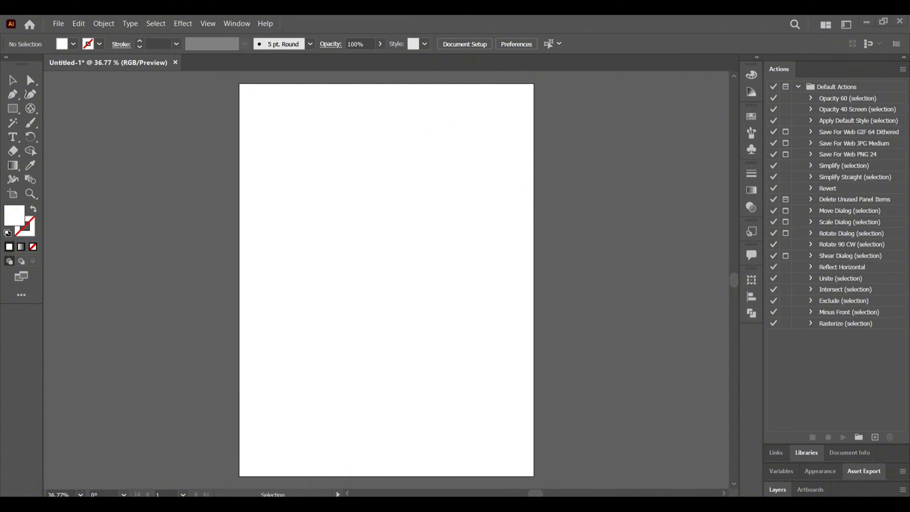
- Place the downloaded sugar skull JPEG from the Downloads folder onto the artboard
{"action": "key", "text": "super+e"}
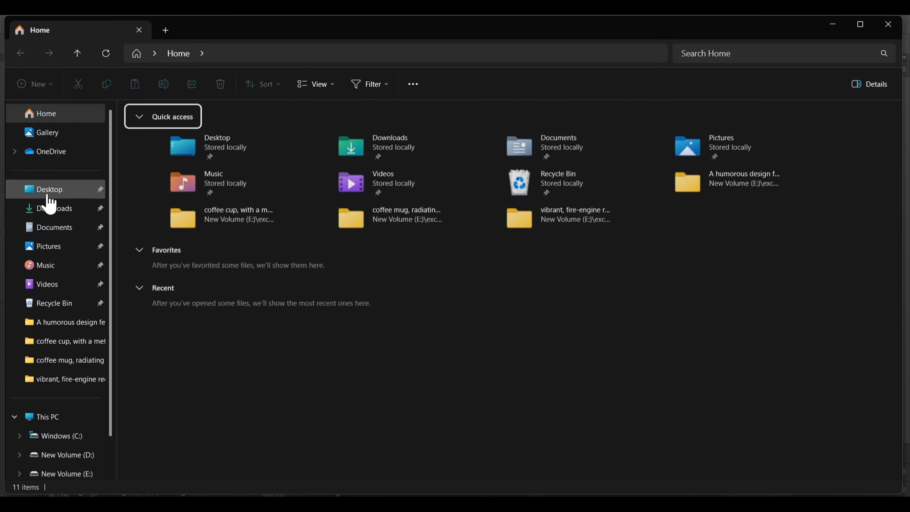
{"action": "left_click", "coordinate": [60, 212]}
{"action": "left_click_drag", "start_coordinate": [146, 178], "coordinate": [403, 269]}
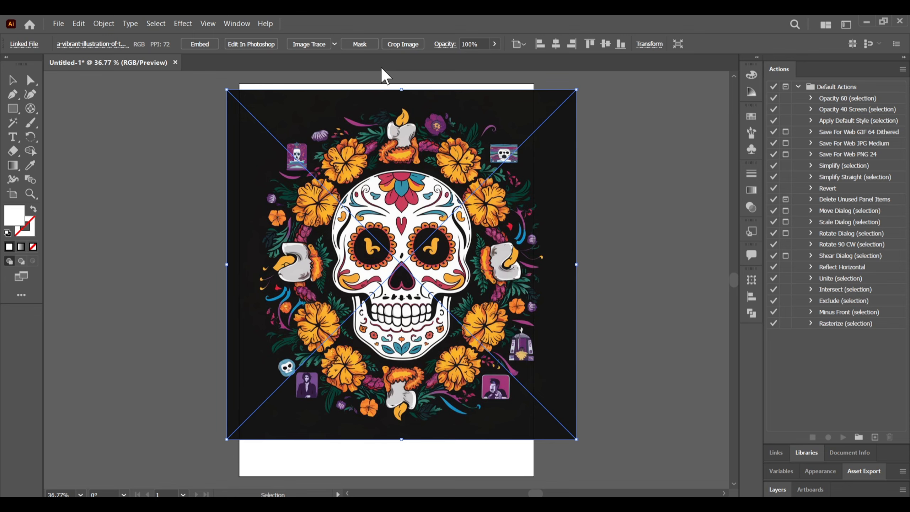
- Image Trace the placed sugar skull in Color mode with a limited palette of 30 colors
{"action": "left_click", "coordinate": [236, 23]}
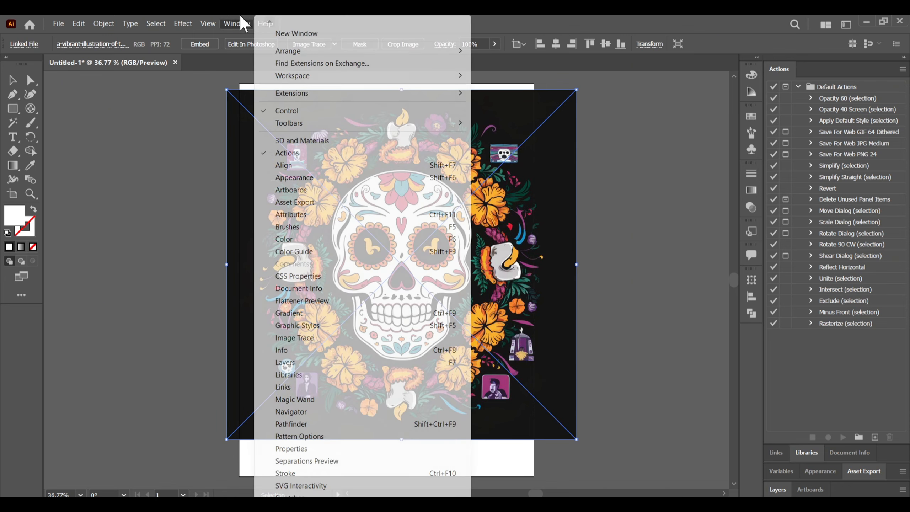
{"action": "left_click", "coordinate": [303, 338]}
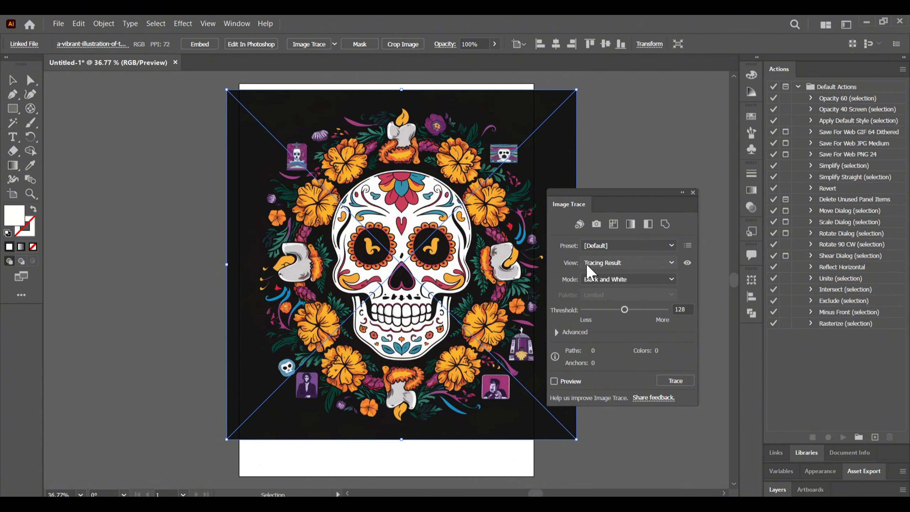
{"action": "left_click", "coordinate": [630, 284]}
{"action": "left_click", "coordinate": [601, 293]}
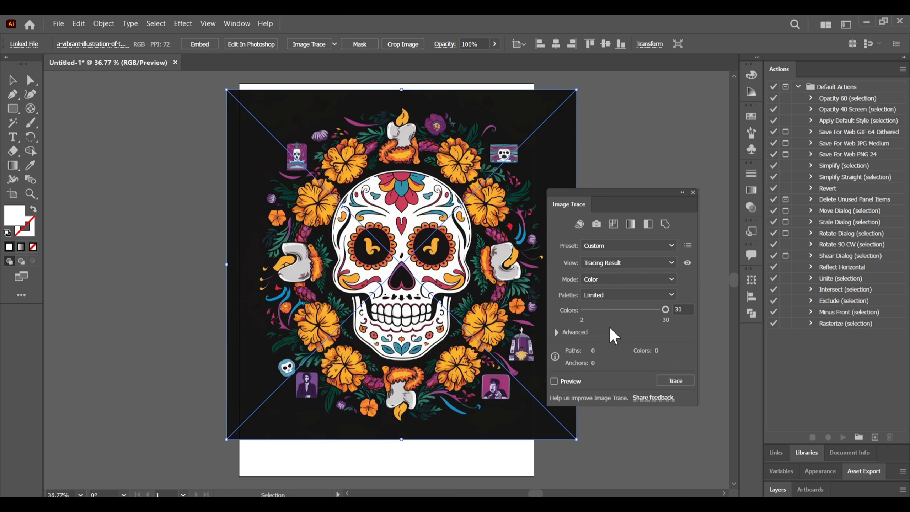
{"action": "left_click", "coordinate": [554, 381]}
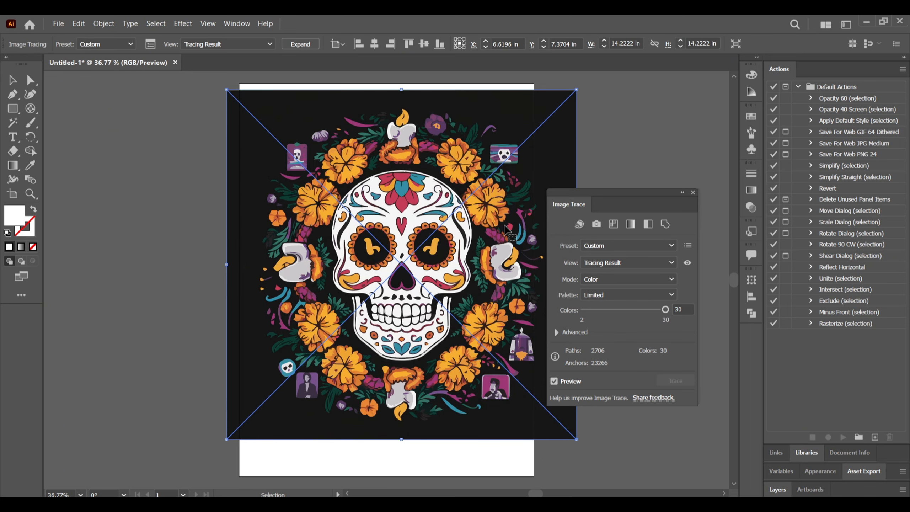
{"action": "left_click", "coordinate": [693, 192]}
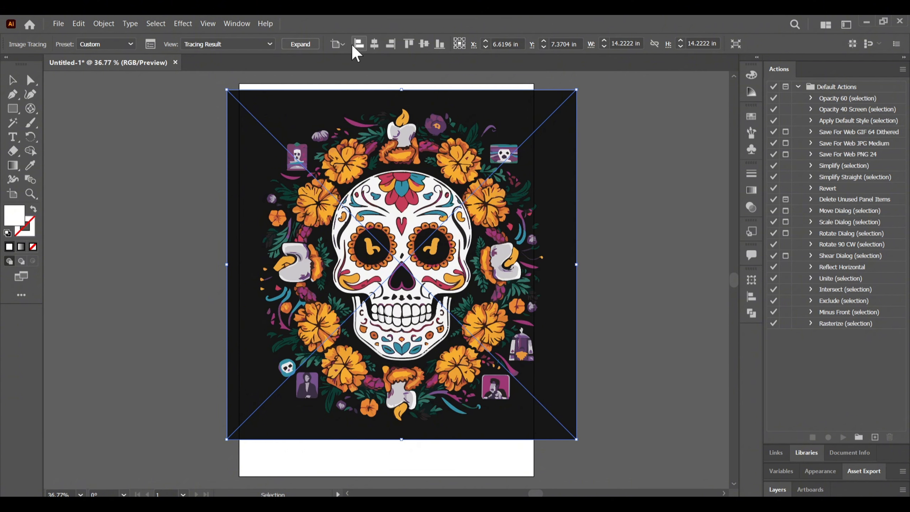
- Expand the traced sugar skull into vector paths and ungroup them
{"action": "left_click", "coordinate": [303, 44]}
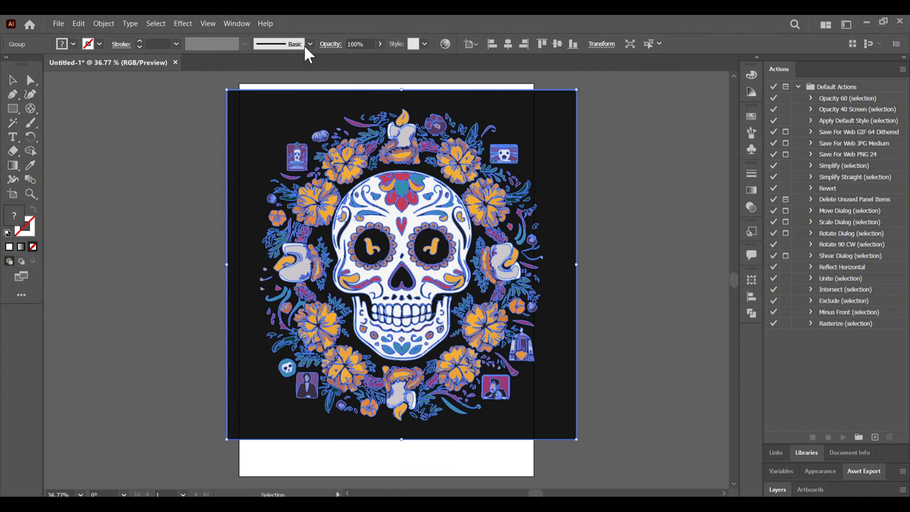
{"action": "right_click", "coordinate": [347, 114]}
{"action": "left_click", "coordinate": [402, 213]}
- Delete the black background shape behind the sugar skull artwork
{"action": "left_click", "coordinate": [601, 162]}
{"action": "left_click", "coordinate": [576, 161]}
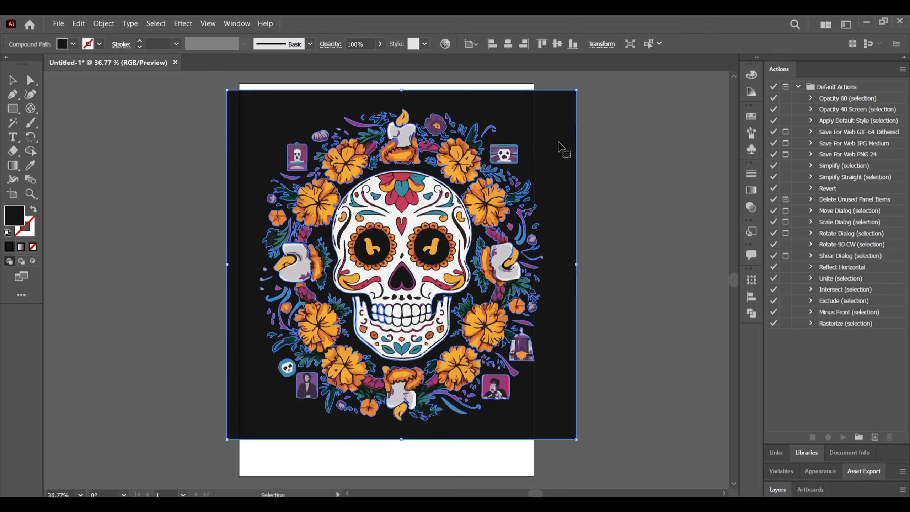
{"action": "key", "text": "Delete"}
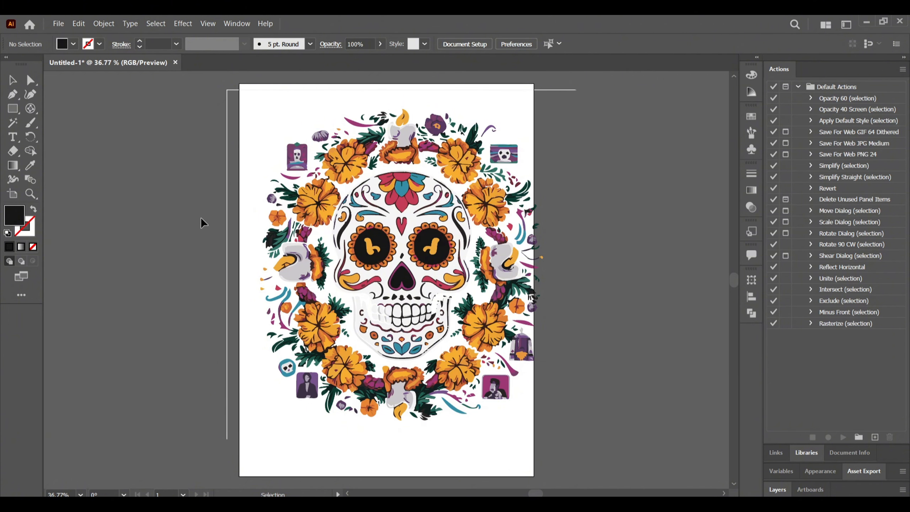
- Delete the leftover thin white border shape and group all the remaining skull and flower artwork
{"action": "left_click", "coordinate": [227, 240]}
{"action": "key", "text": "Delete"}
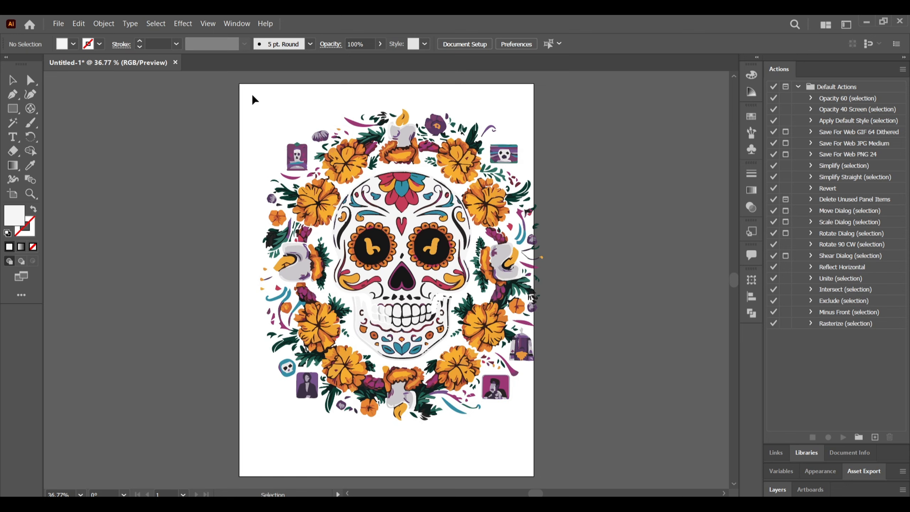
{"action": "left_click_drag", "start_coordinate": [251, 94], "coordinate": [546, 451]}
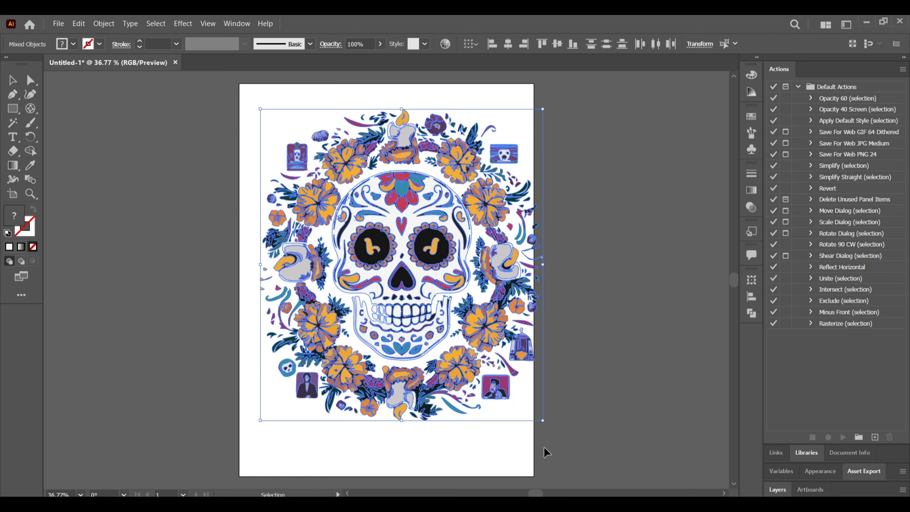
{"action": "key", "text": "ctrl+g"}
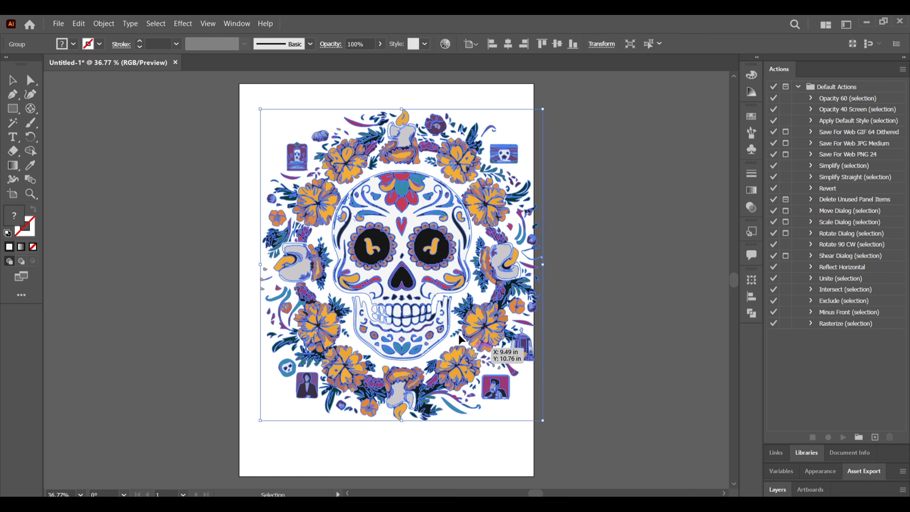
- Move the grouped skull artwork off the artboard onto the empty canvas beside it and deselect it
{"action": "left_click_drag", "start_coordinate": [460, 325], "coordinate": [722, 336]}
{"action": "key", "text": "ctrl+z"}
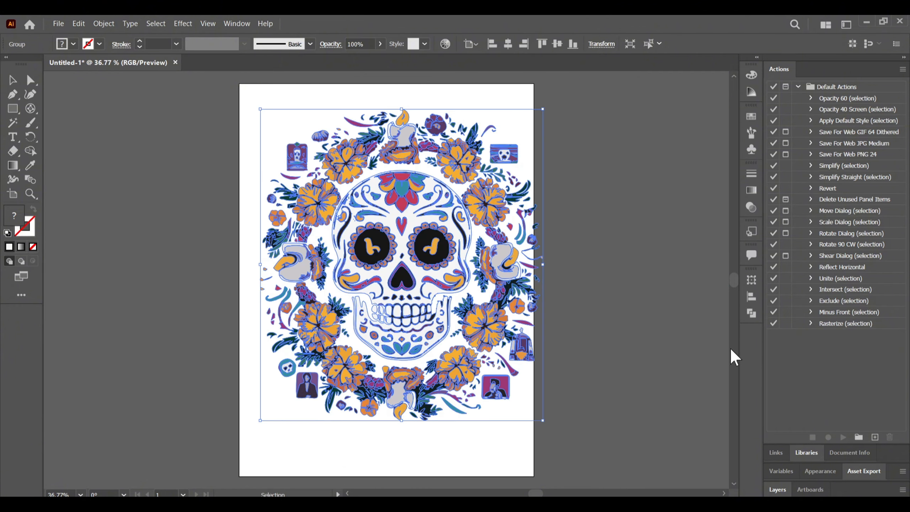
{"action": "left_click_drag", "start_coordinate": [417, 300], "coordinate": [701, 298]}
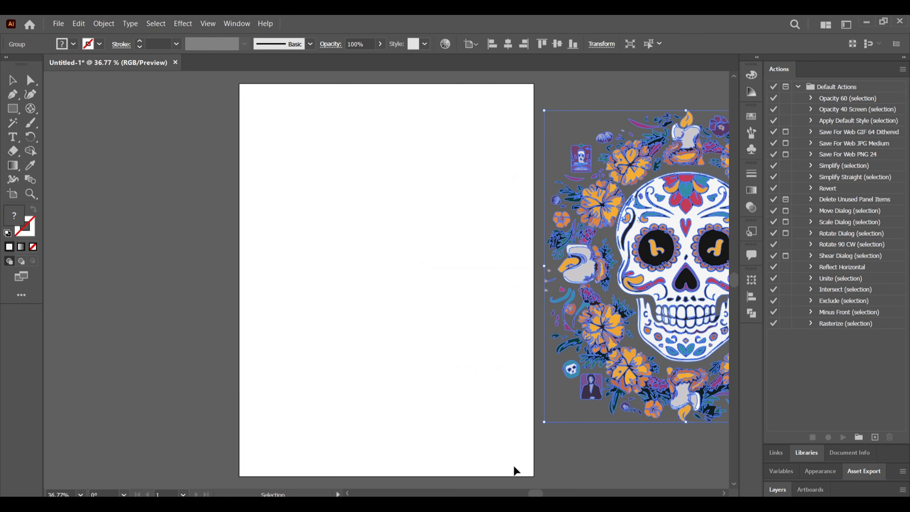
{"action": "key", "text": "space"}
{"action": "left_click_drag", "start_coordinate": [564, 447], "coordinate": [170, 432]}
{"action": "left_click_drag", "start_coordinate": [238, 368], "coordinate": [384, 391]}
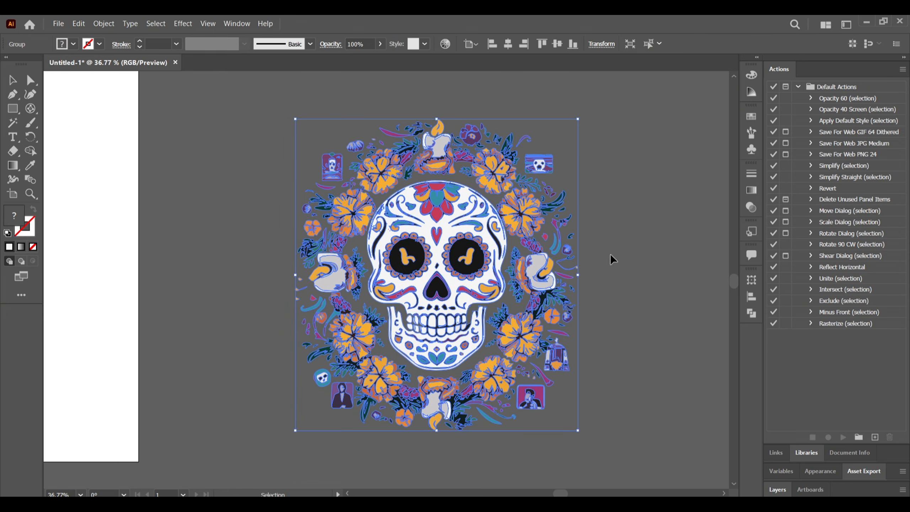
{"action": "left_click", "coordinate": [642, 225]}
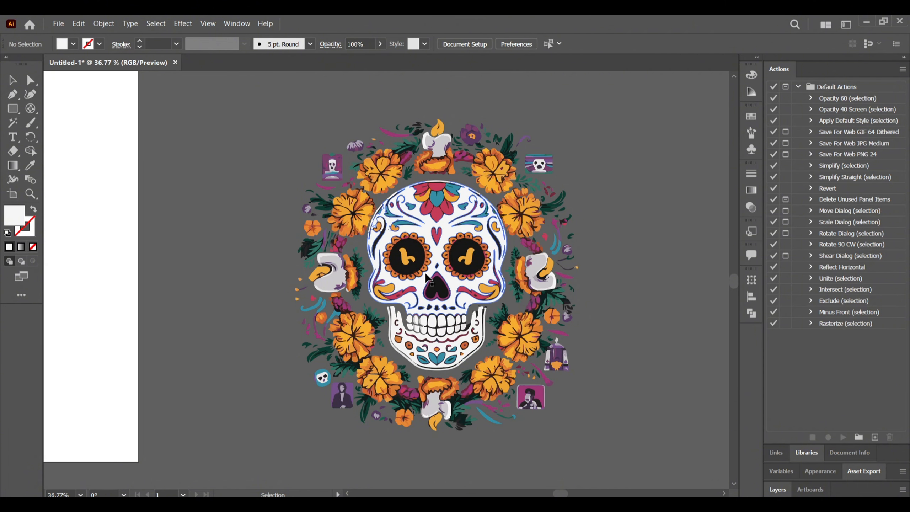
- Isolate the grouped skull artwork so its individual paths can be edited
{"action": "scroll", "coordinate": [427, 278], "scroll_direction": "up", "scroll_amount": 1}
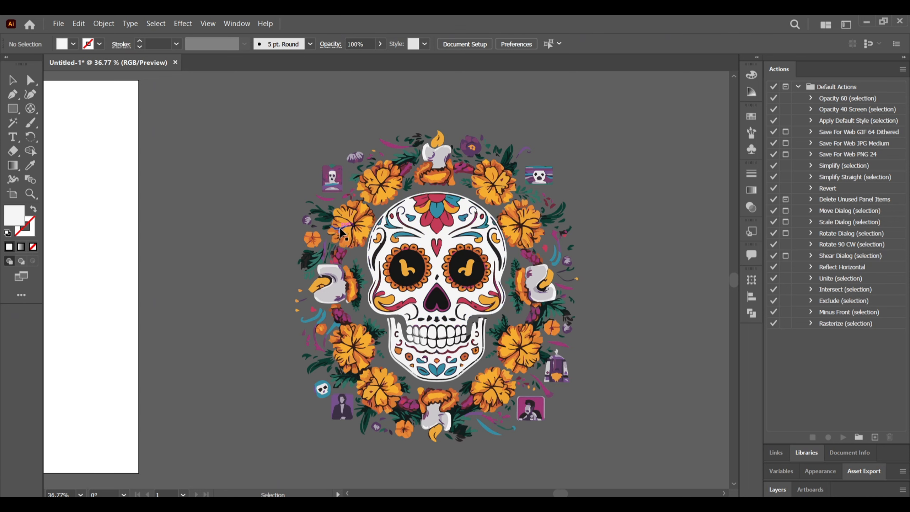
{"action": "scroll", "coordinate": [342, 233], "scroll_direction": "down", "scroll_amount": 3}
{"action": "scroll", "coordinate": [362, 254], "scroll_direction": "up", "scroll_amount": 2}
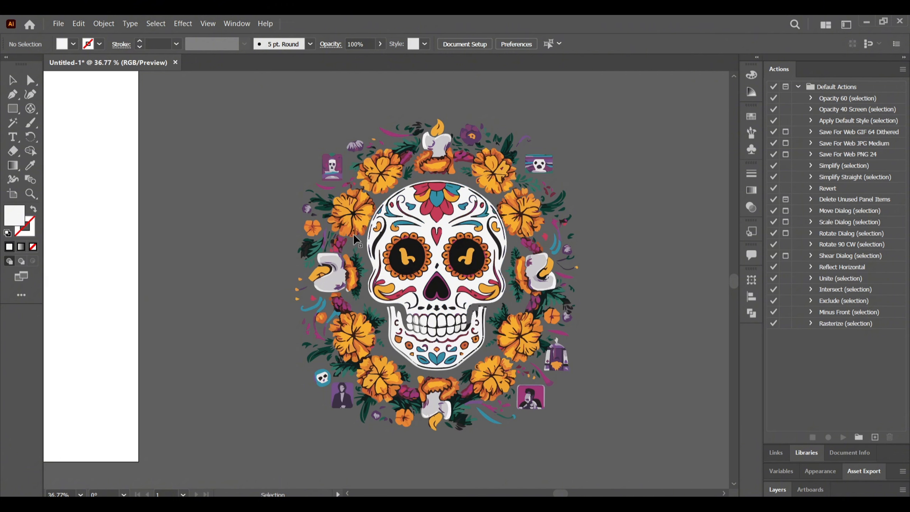
{"action": "left_click", "coordinate": [407, 247]}
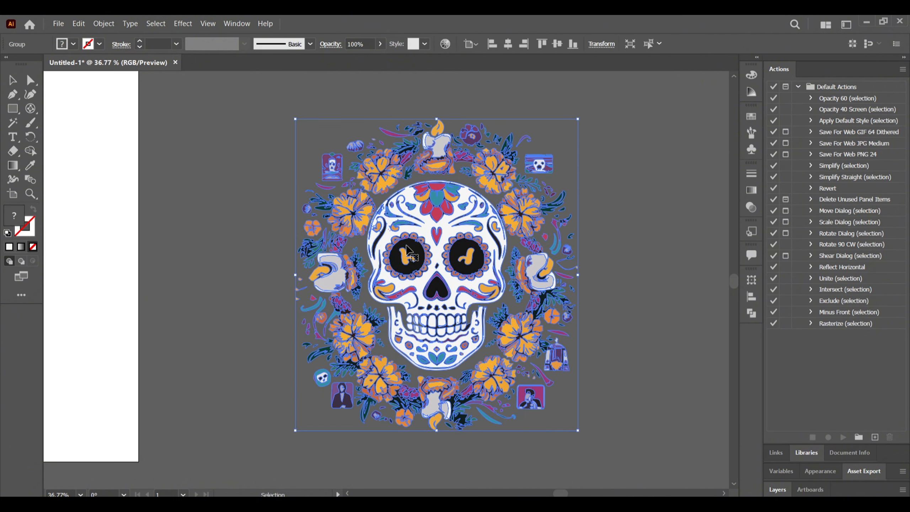
{"action": "right_click", "coordinate": [424, 231]}
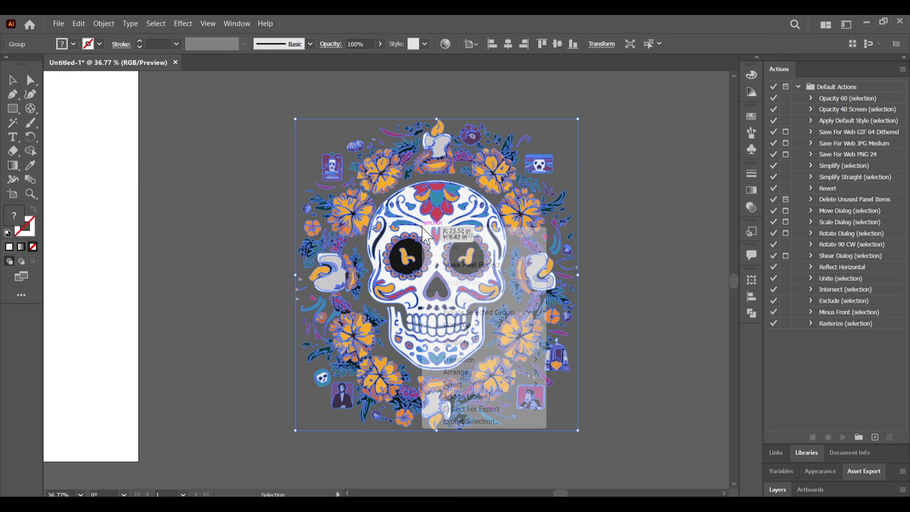
{"action": "left_click", "coordinate": [482, 313]}
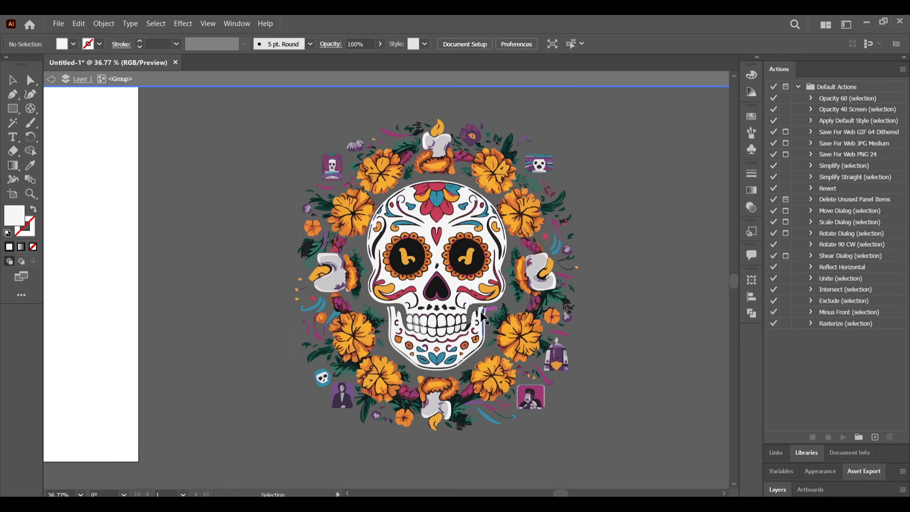
{"action": "scroll", "coordinate": [417, 244], "scroll_direction": "down", "scroll_amount": 2}
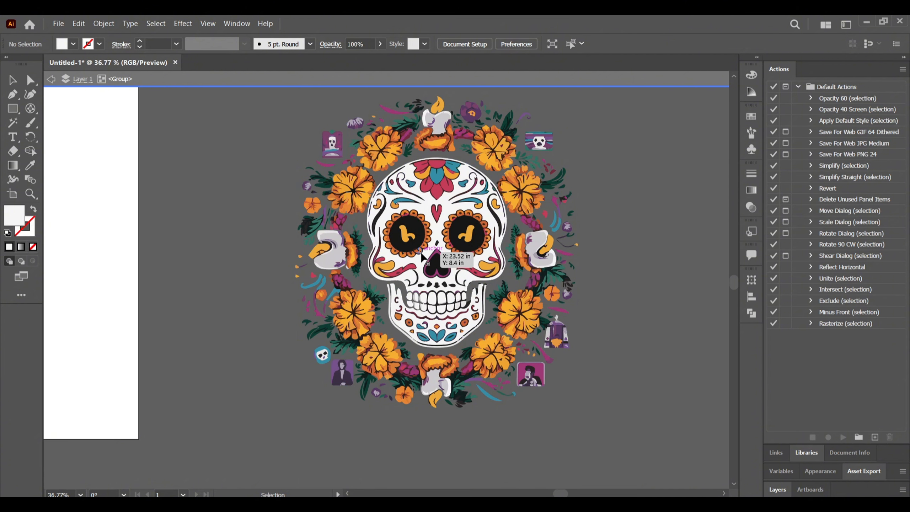
{"action": "scroll", "coordinate": [421, 252], "scroll_direction": "up", "scroll_amount": 3}
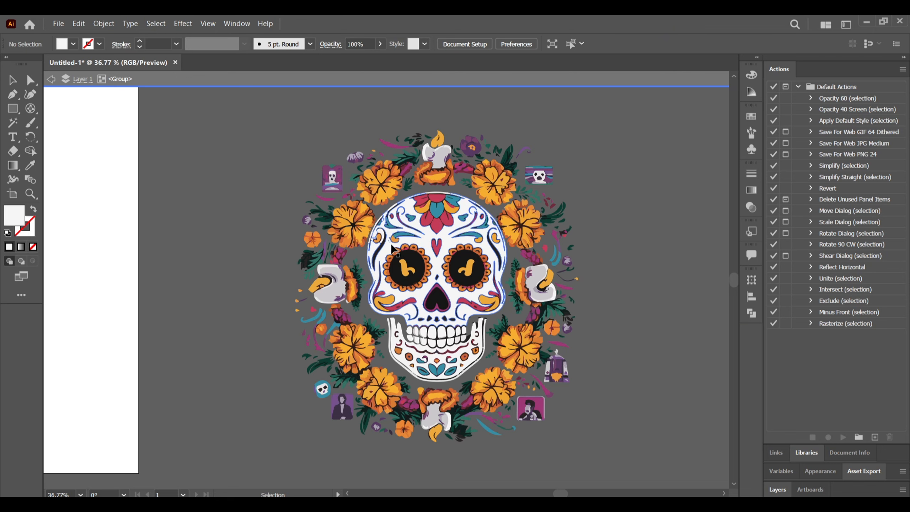
- Select all white and light grey shapes with the Magic Wand and unify their fill with the skull's off-white using the Eyedropper
{"action": "left_click", "coordinate": [16, 128]}
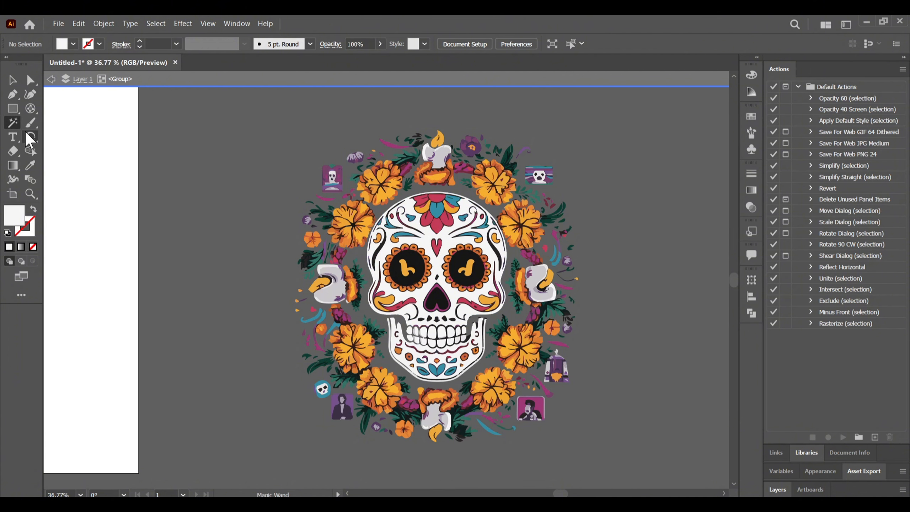
{"action": "scroll", "coordinate": [378, 233], "scroll_direction": "down", "scroll_amount": 1}
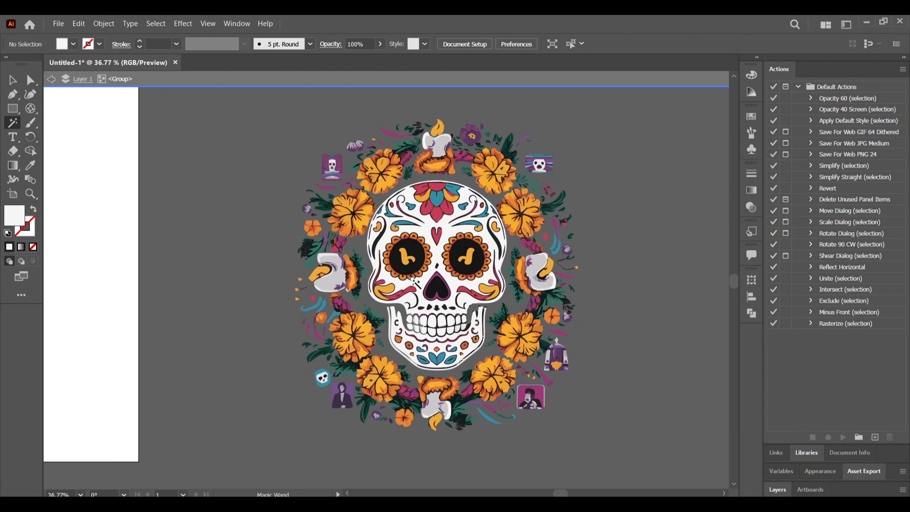
{"action": "left_click", "coordinate": [426, 286]}
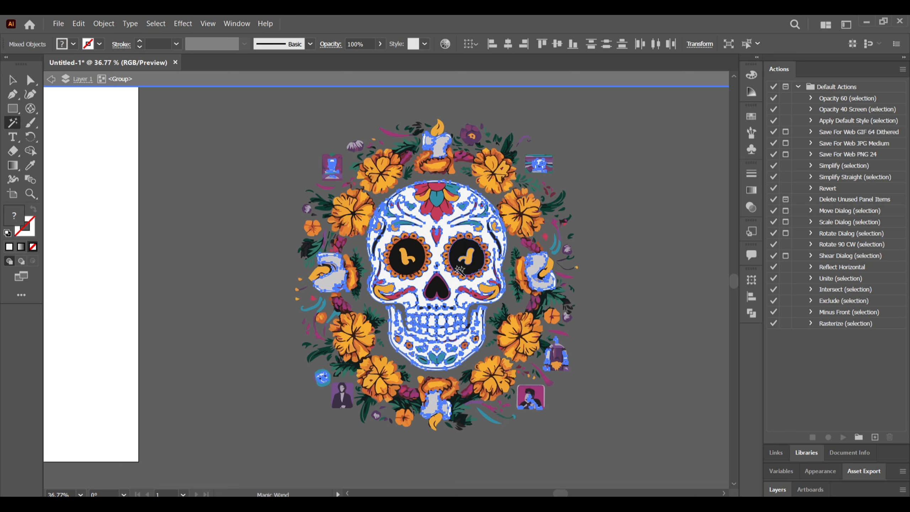
{"action": "left_click", "coordinate": [31, 166]}
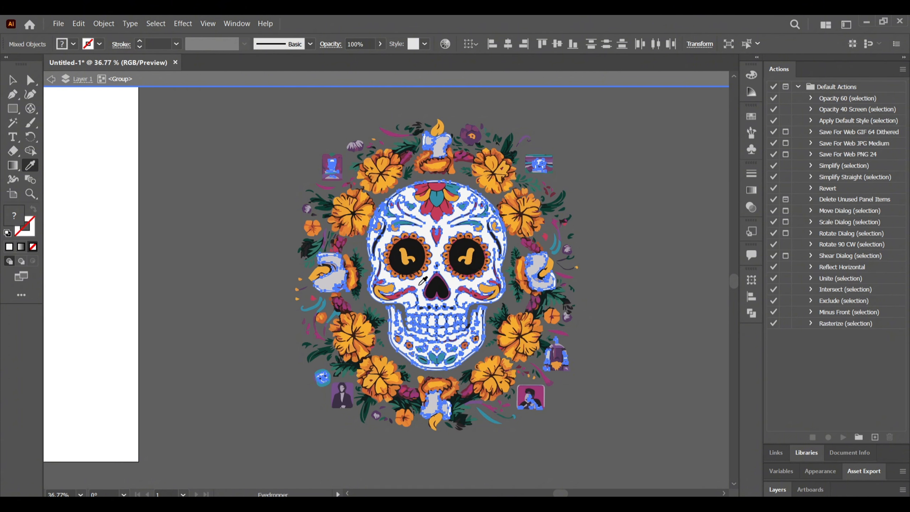
{"action": "left_click", "coordinate": [421, 282]}
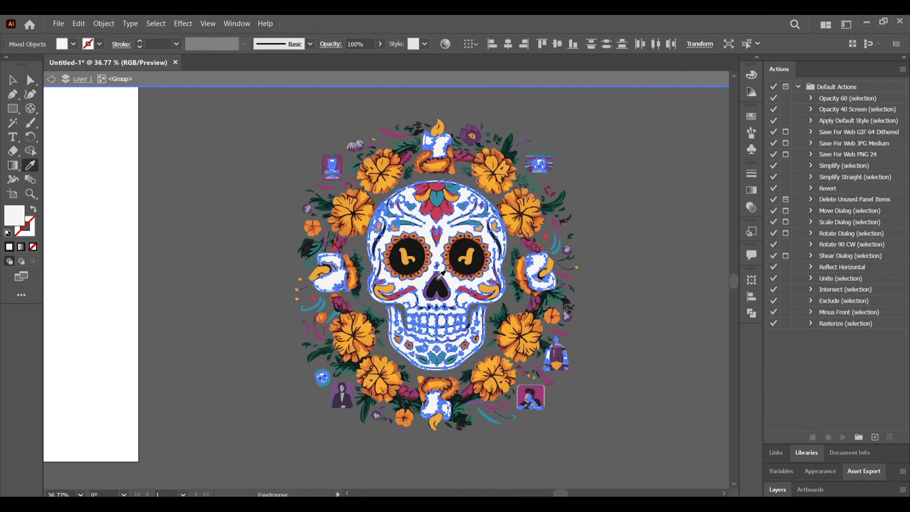
- Change the fill of the selected white shapes to a very pale pink in the Color Picker and deselect them
{"action": "double_click", "coordinate": [19, 215]}
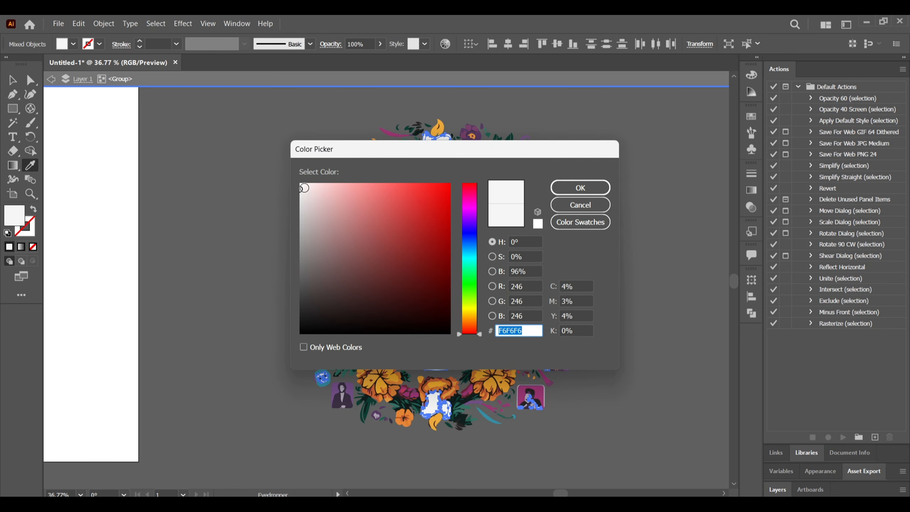
{"action": "left_click", "coordinate": [310, 189]}
{"action": "left_click", "coordinate": [311, 190]}
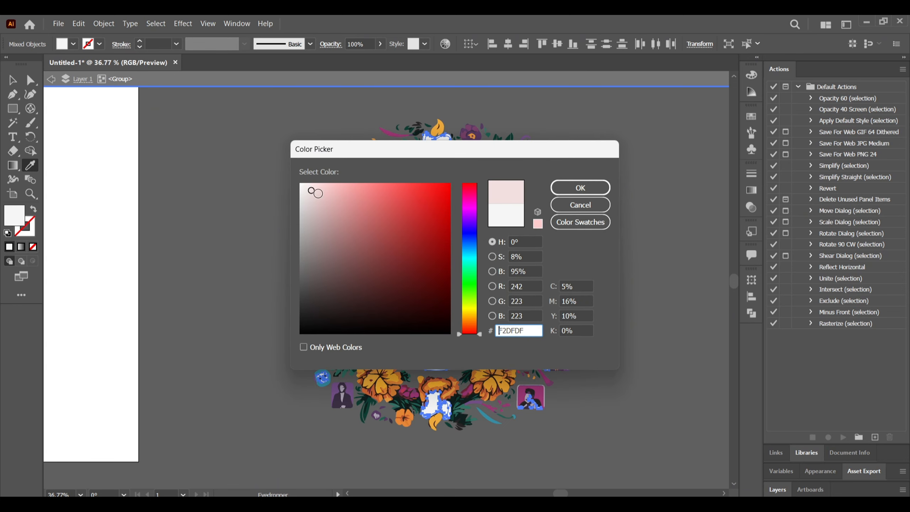
{"action": "mouse_move", "coordinate": [313, 192]}
{"action": "left_mouse_down"}
{"action": "mouse_move", "coordinate": [301, 186]}
{"action": "mouse_move", "coordinate": [311, 326]}
{"action": "mouse_move", "coordinate": [303, 327]}
{"action": "mouse_move", "coordinate": [278, 188]}
{"action": "mouse_move", "coordinate": [312, 188]}
{"action": "left_mouse_up"}
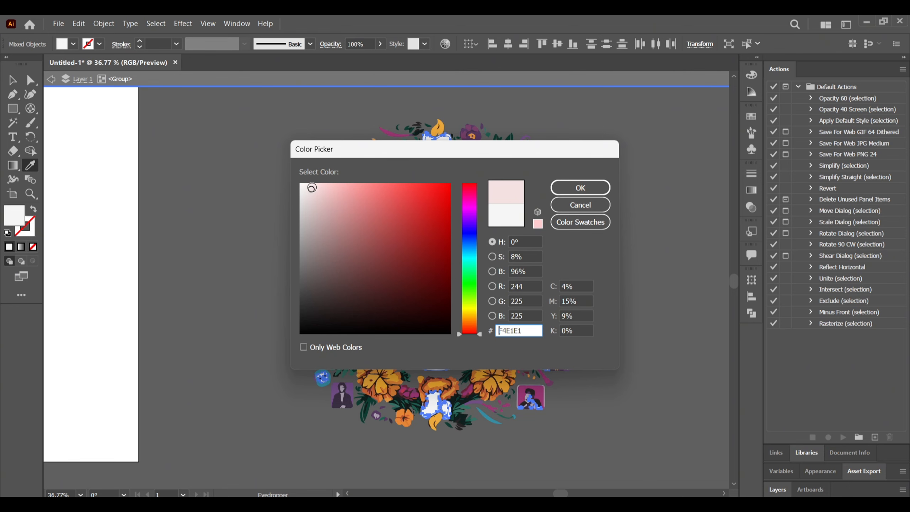
{"action": "left_click", "coordinate": [580, 189]}
{"action": "left_click", "coordinate": [12, 80]}
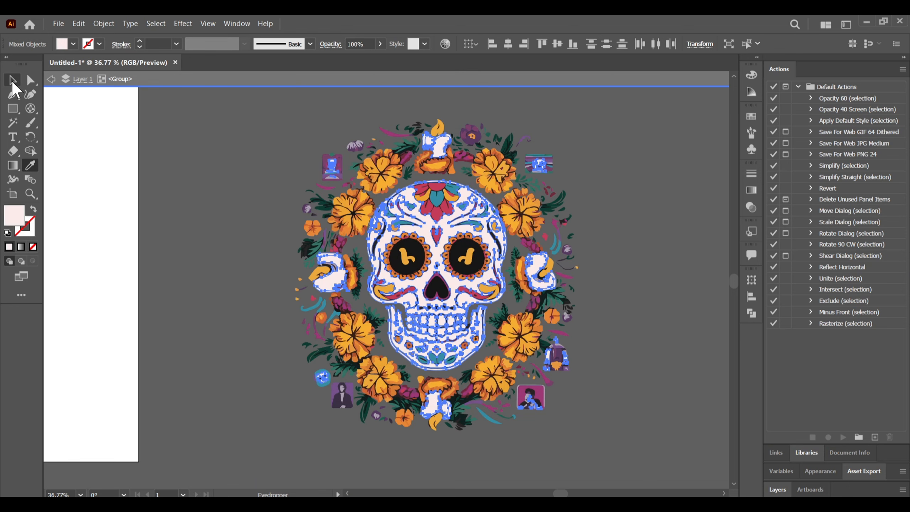
{"action": "left_click", "coordinate": [305, 176]}
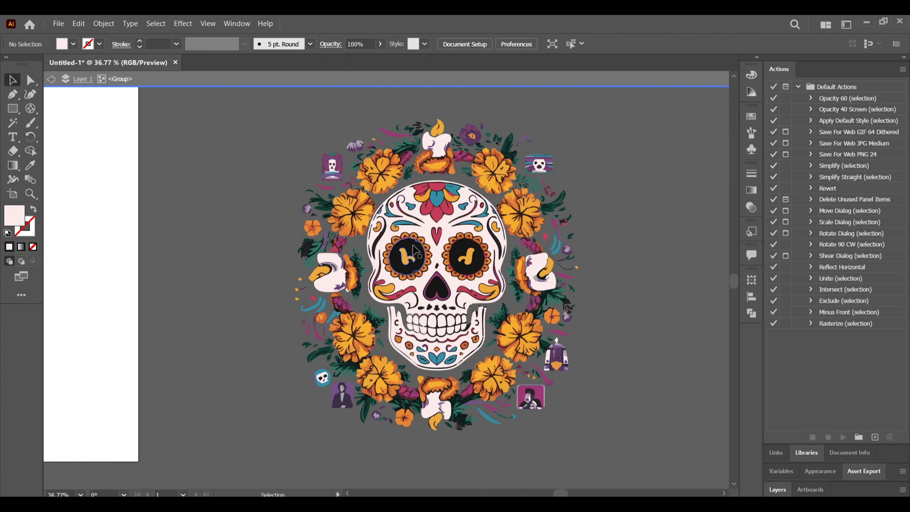
- Select all orange shapes with the Magic Wand and unify their fill with the marigolds' yellow-orange using the Eyedropper
{"action": "scroll", "coordinate": [494, 257], "scroll_direction": "up", "scroll_amount": 1}
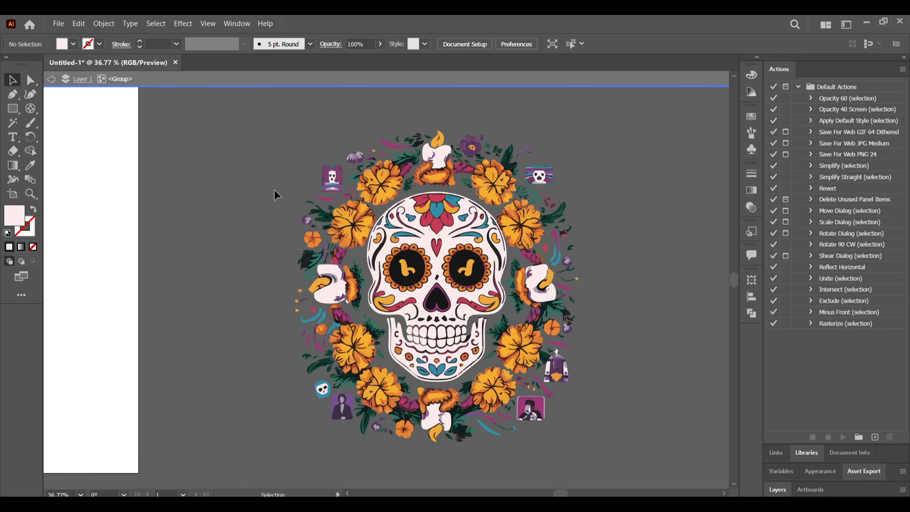
{"action": "left_click", "coordinate": [13, 122]}
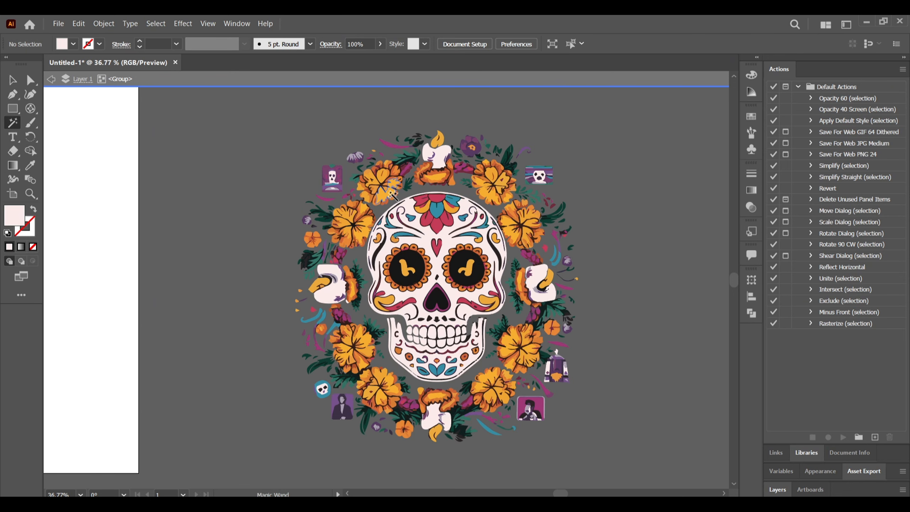
{"action": "left_click", "coordinate": [391, 194]}
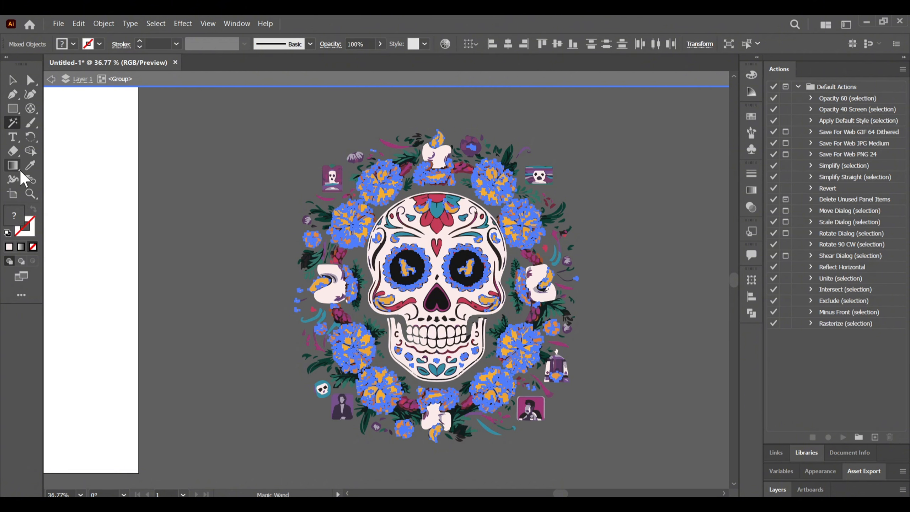
{"action": "left_click", "coordinate": [30, 166]}
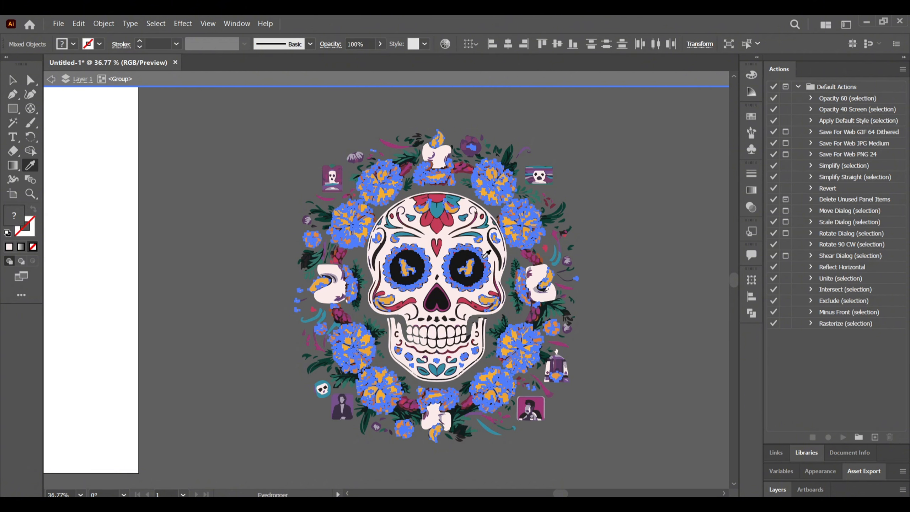
{"action": "left_click", "coordinate": [363, 231]}
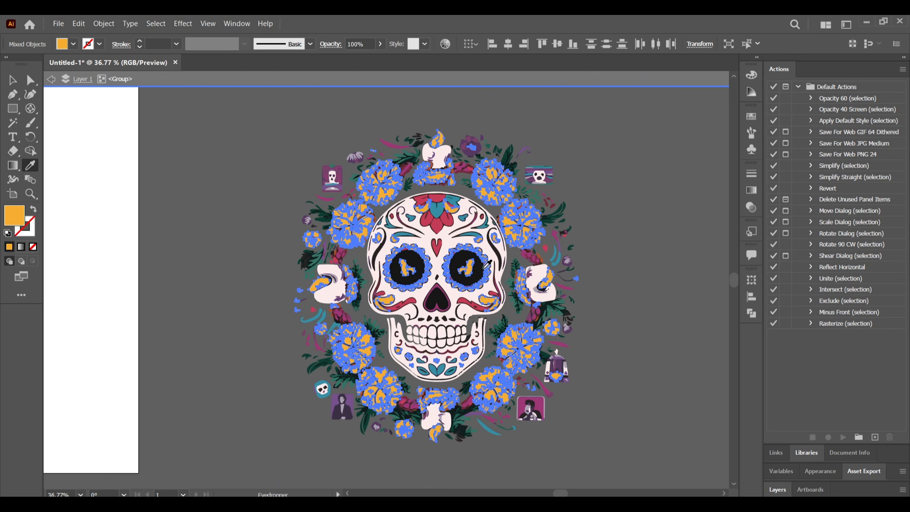
- Select the purple and similarly coloured shapes with the Magic Wand and unify their fill with the small skull portrait's purple using the Eyedropper
{"action": "scroll", "coordinate": [488, 264], "scroll_direction": "down", "scroll_amount": 1}
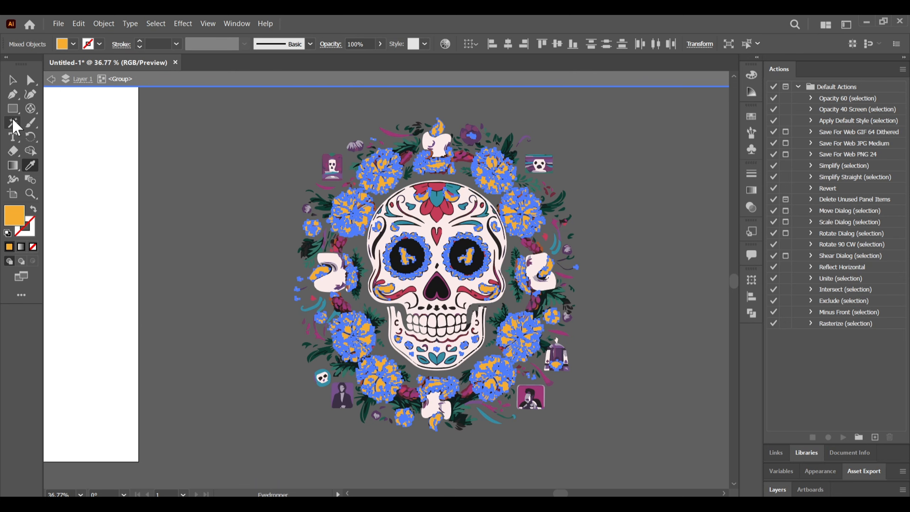
{"action": "left_click", "coordinate": [14, 122]}
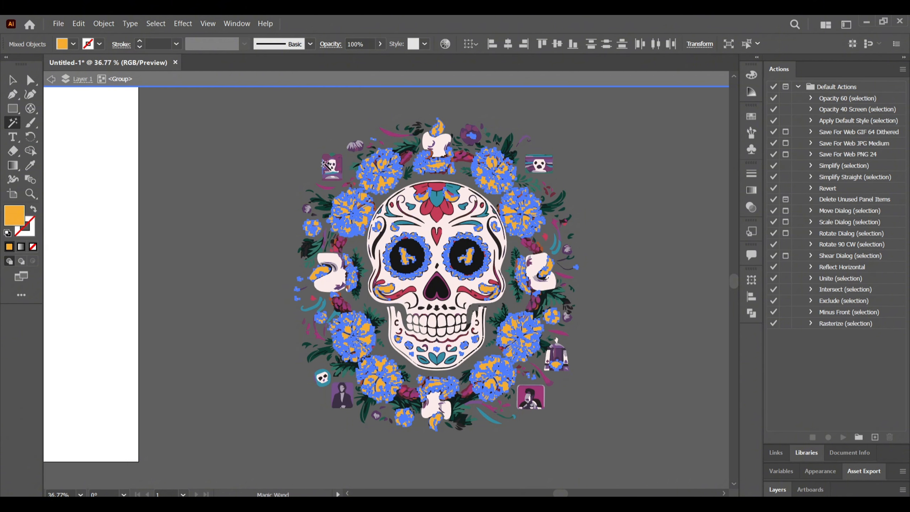
{"action": "left_click", "coordinate": [327, 161]}
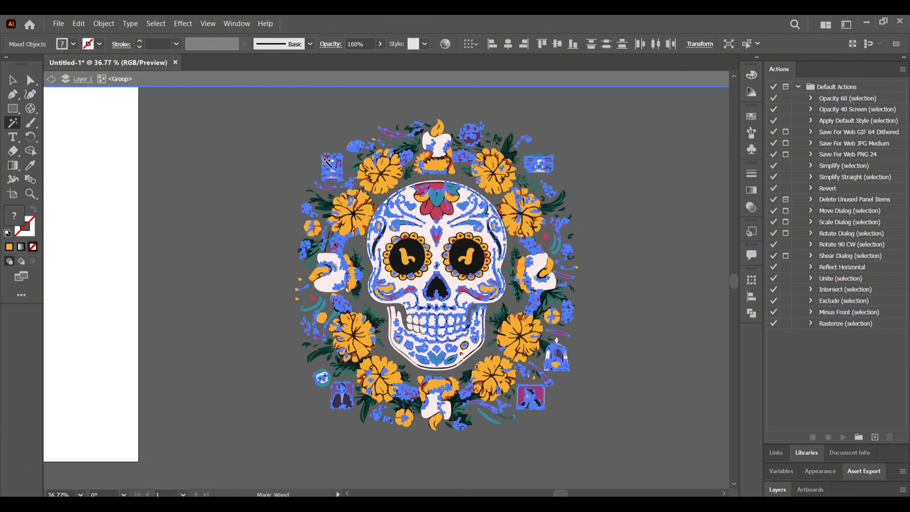
{"action": "left_click", "coordinate": [30, 165]}
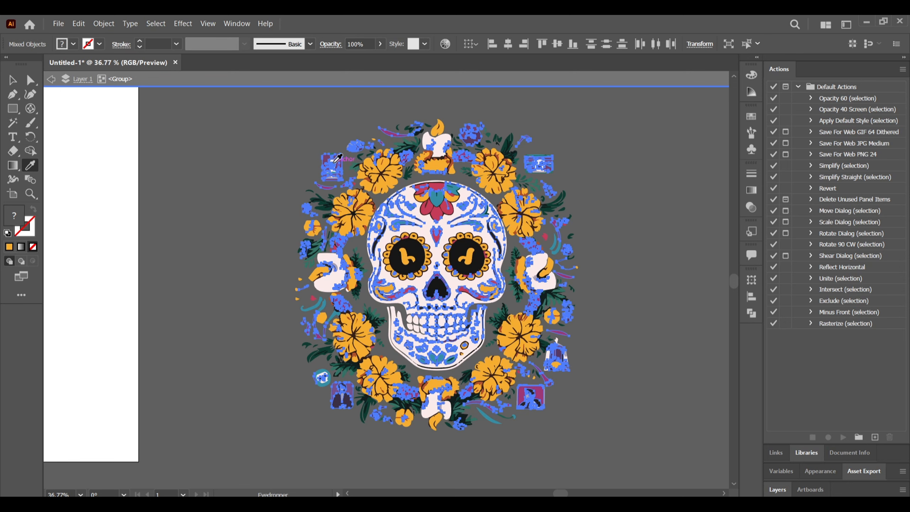
{"action": "left_click", "coordinate": [326, 159]}
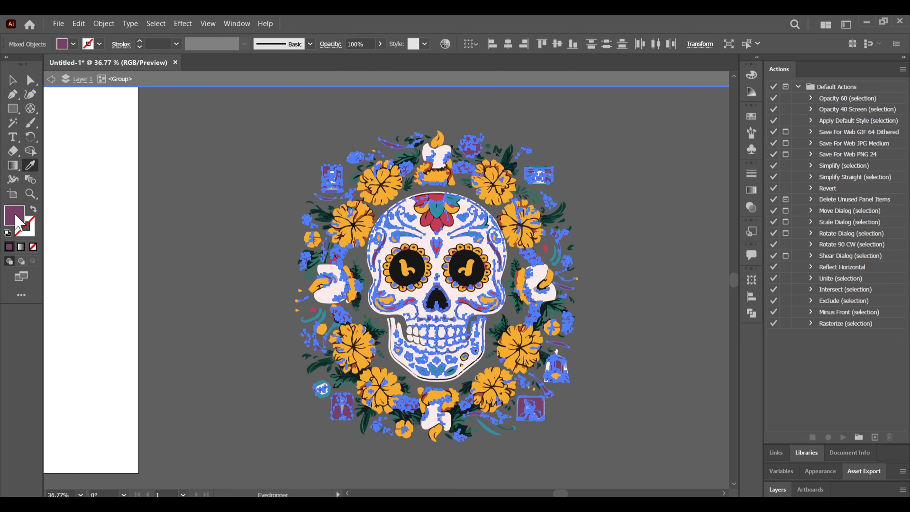
- Try a pale pink fill on the selected purple shapes, then undo the colour change and release the selection
{"action": "double_click", "coordinate": [14, 215]}
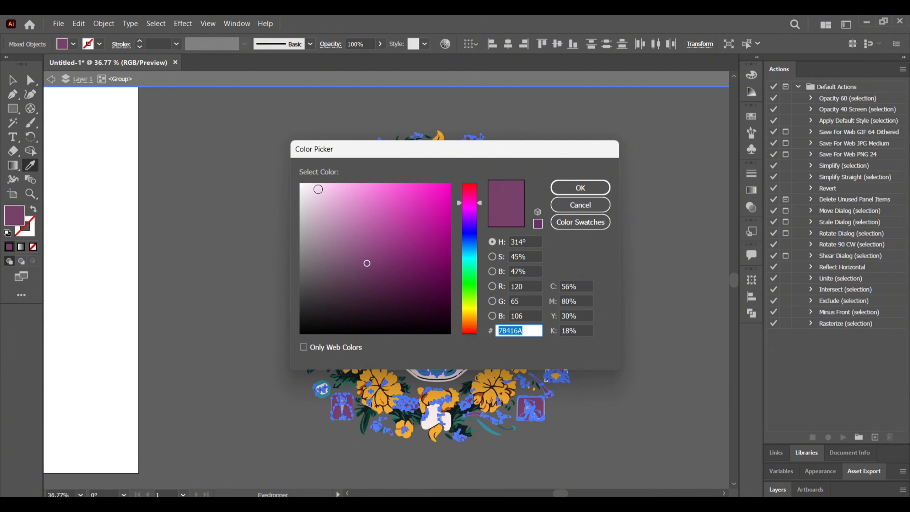
{"action": "left_click", "coordinate": [316, 187]}
{"action": "left_click", "coordinate": [576, 190]}
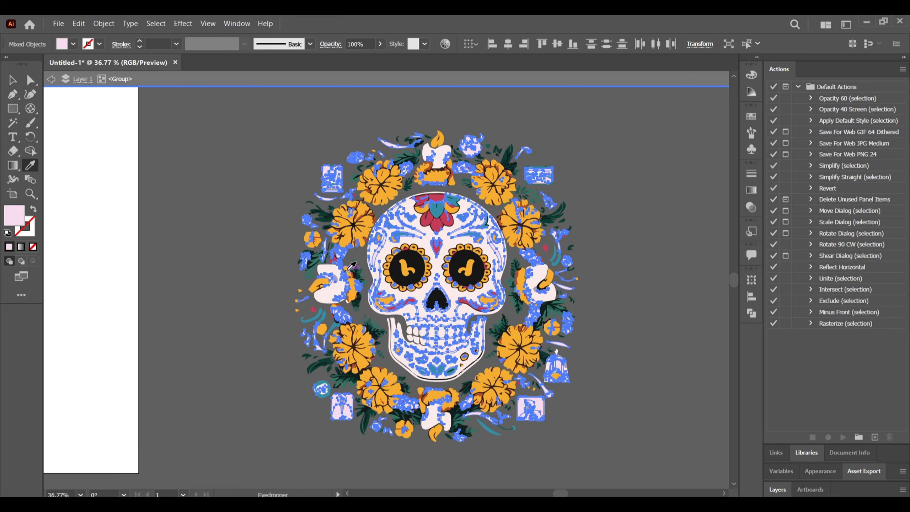
{"action": "key", "text": "ctrl+z"}
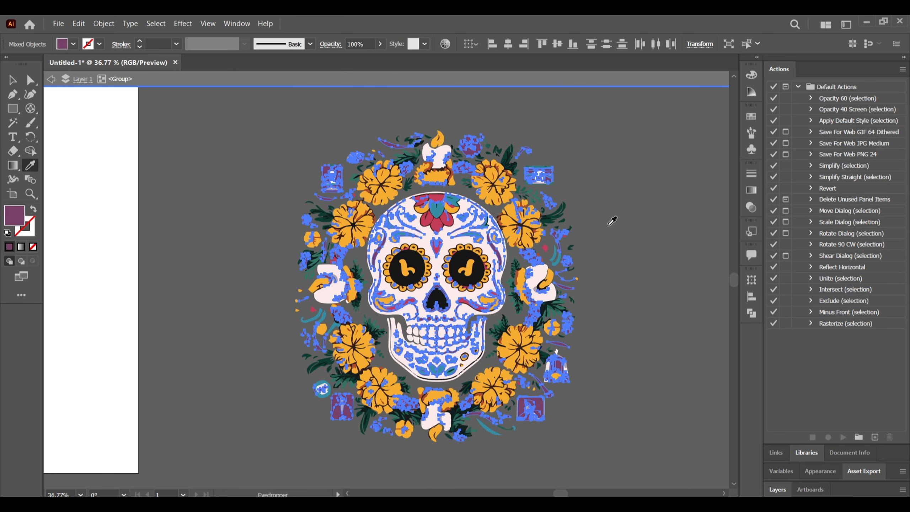
{"action": "left_click", "coordinate": [12, 80]}
{"action": "left_click", "coordinate": [344, 209]}
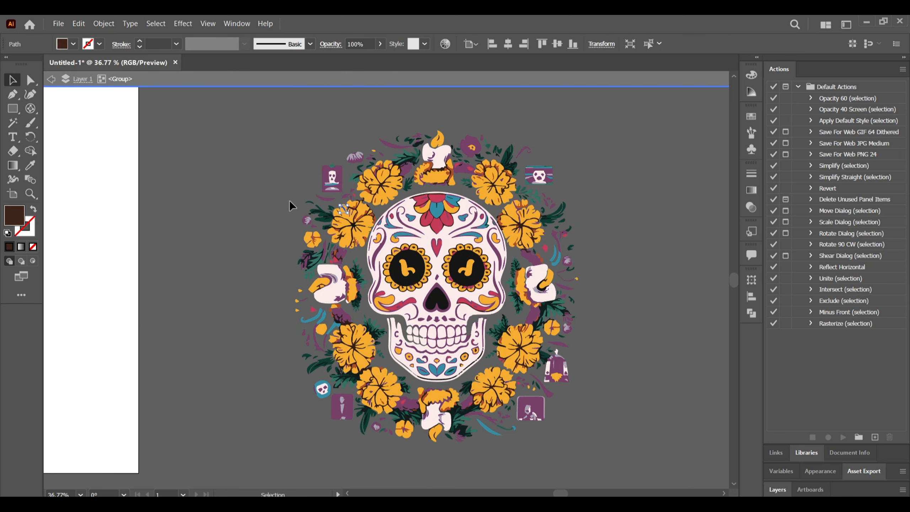
- Select the black and dark shapes with the Magic Wand and unify their fill with the dark green of a leaf using the Eyedropper
{"action": "scroll", "coordinate": [630, 291], "scroll_direction": "up", "scroll_amount": 1}
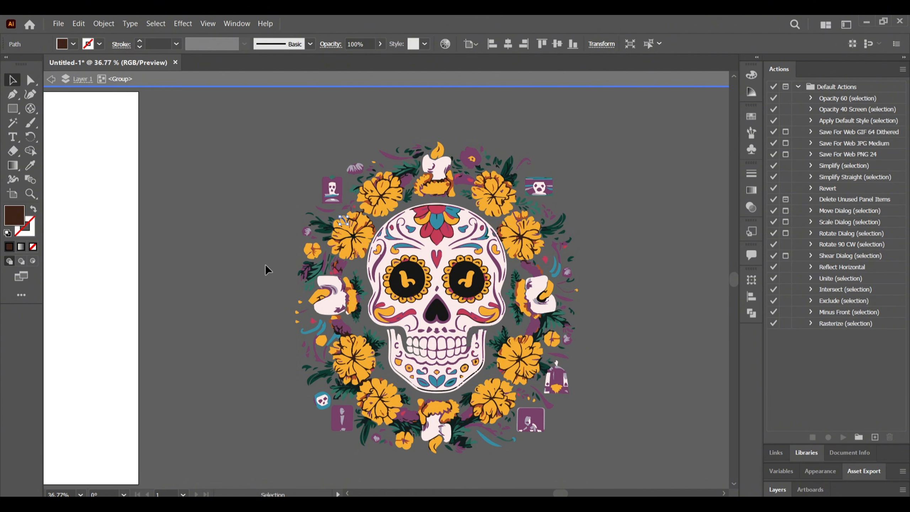
{"action": "left_click", "coordinate": [13, 123]}
{"action": "scroll", "coordinate": [369, 426], "scroll_direction": "down", "scroll_amount": 2}
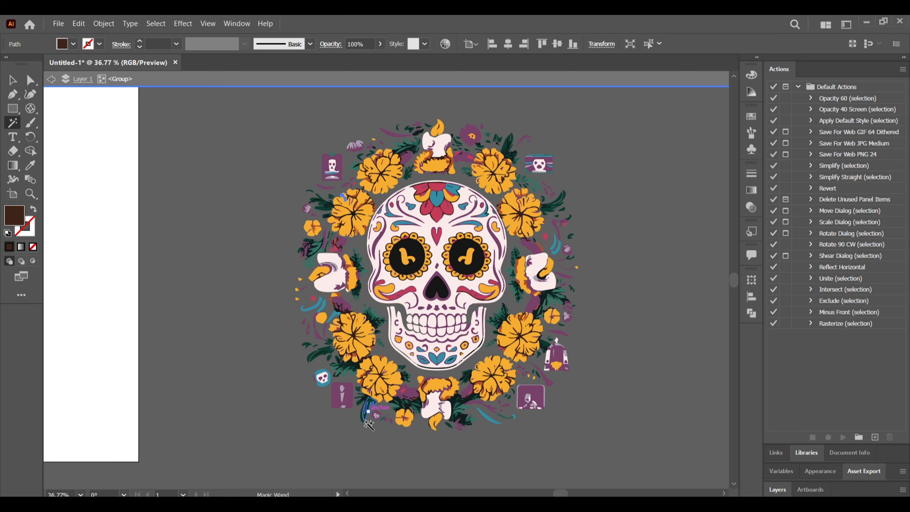
{"action": "left_click", "coordinate": [364, 420]}
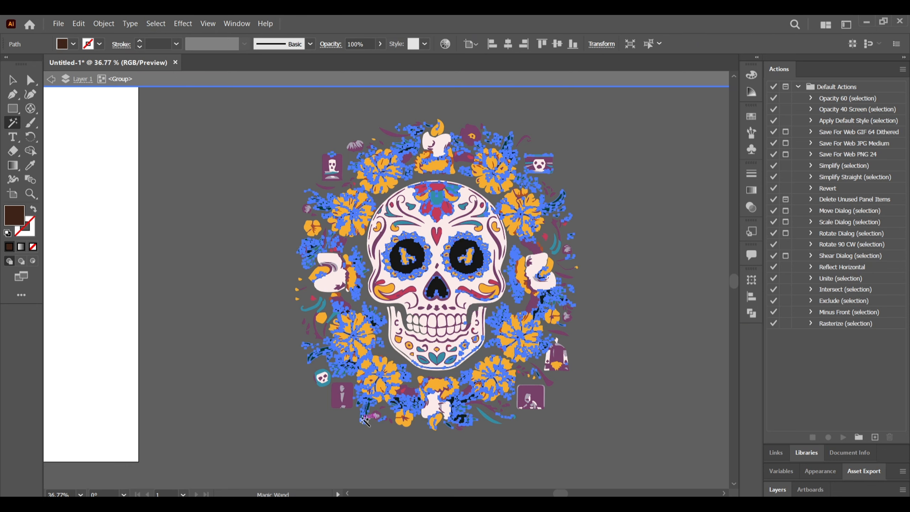
{"action": "left_click", "coordinate": [30, 165]}
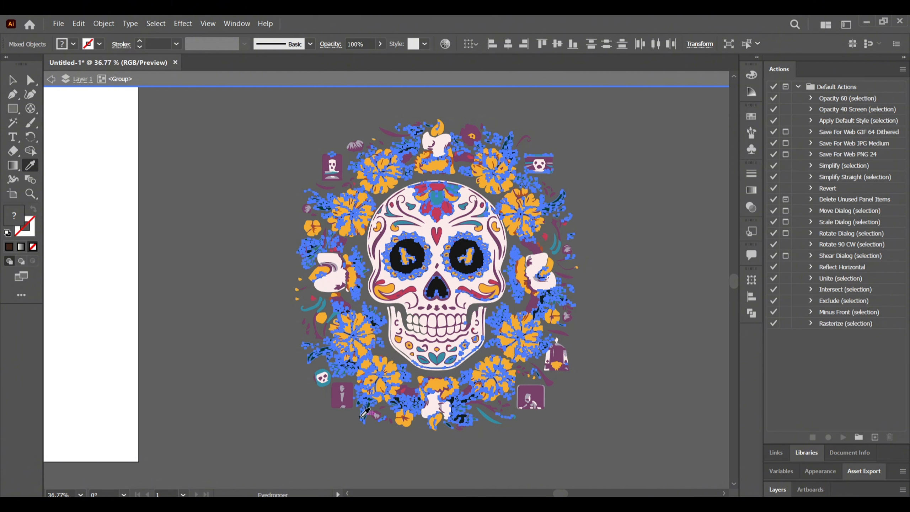
{"action": "left_click", "coordinate": [368, 416]}
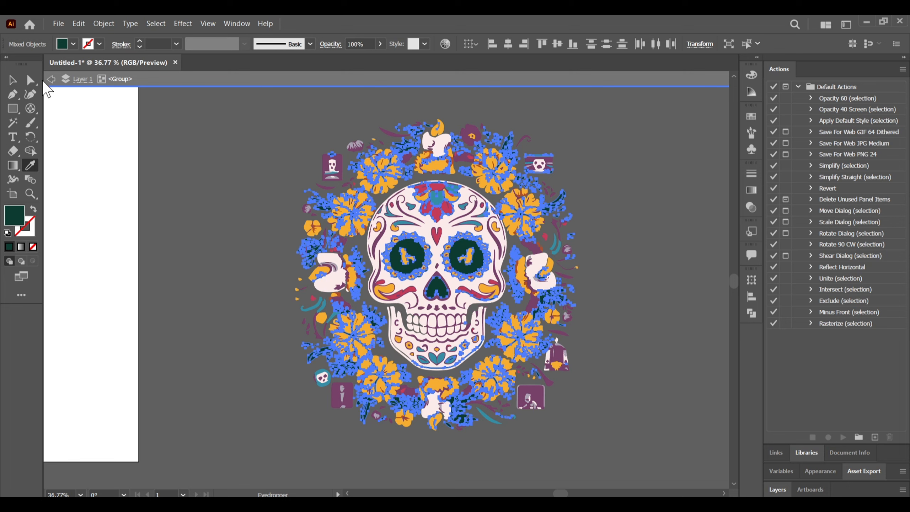
{"action": "left_click", "coordinate": [12, 80]}
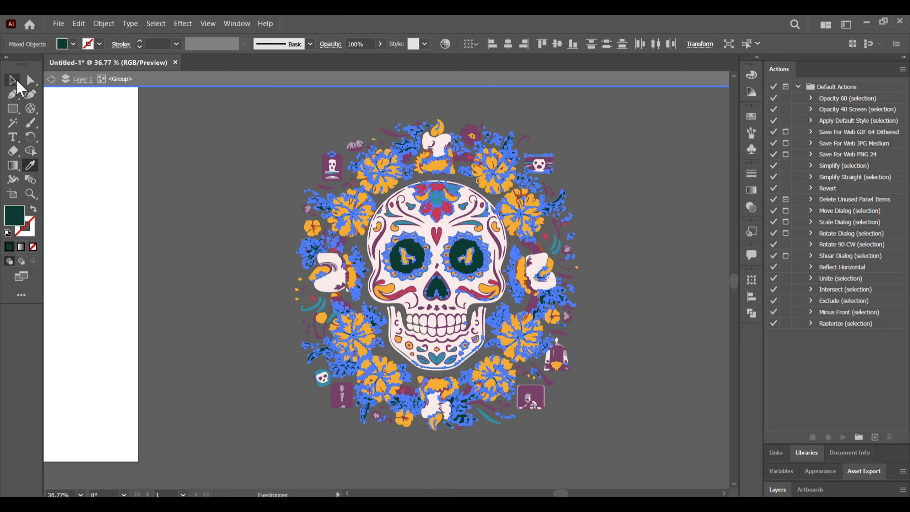
{"action": "left_click", "coordinate": [260, 185]}
{"action": "scroll", "coordinate": [583, 268], "scroll_direction": "down", "scroll_amount": 1}
{"action": "scroll", "coordinate": [605, 280], "scroll_direction": "up", "scroll_amount": 1}
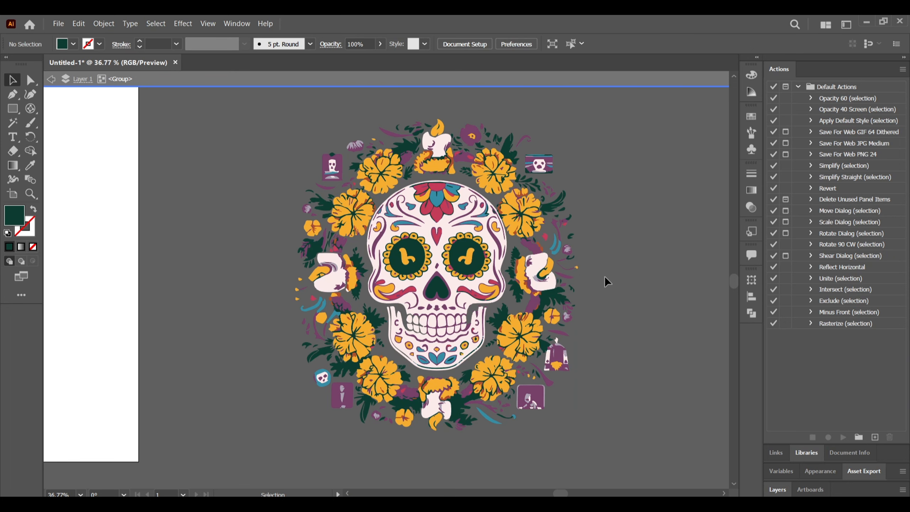
{"action": "scroll", "coordinate": [607, 282], "scroll_direction": "down", "scroll_amount": 3}
{"action": "scroll", "coordinate": [609, 283], "scroll_direction": "up", "scroll_amount": 2}
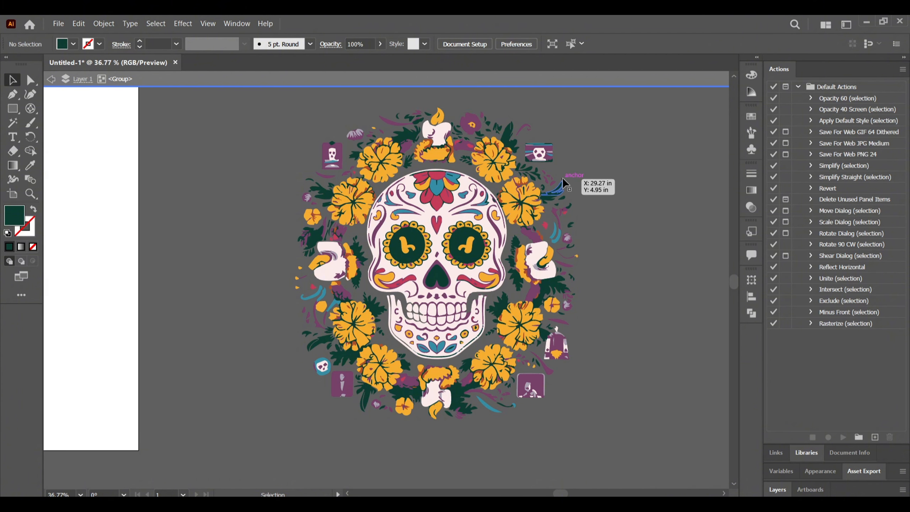
- Exit isolation mode and move the whole skull artwork up and further away from the artboard
{"action": "right_click", "coordinate": [660, 244]}
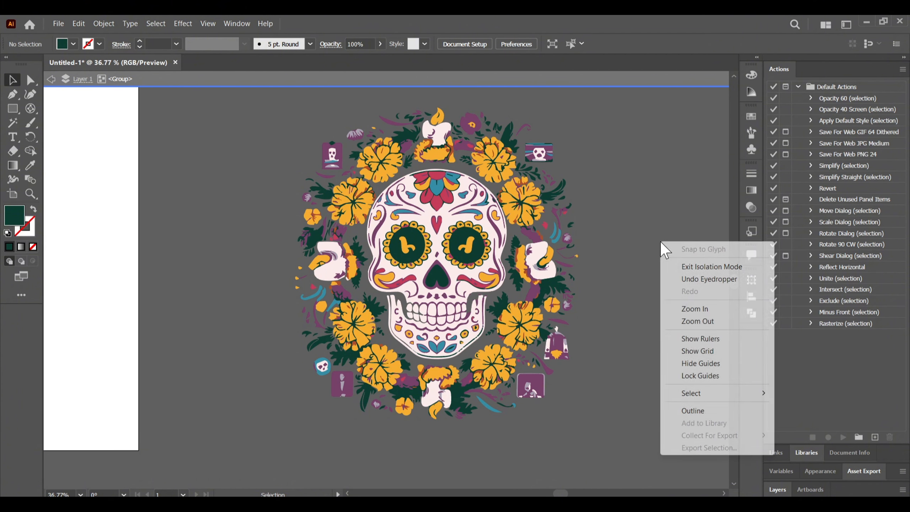
{"action": "left_click", "coordinate": [692, 268]}
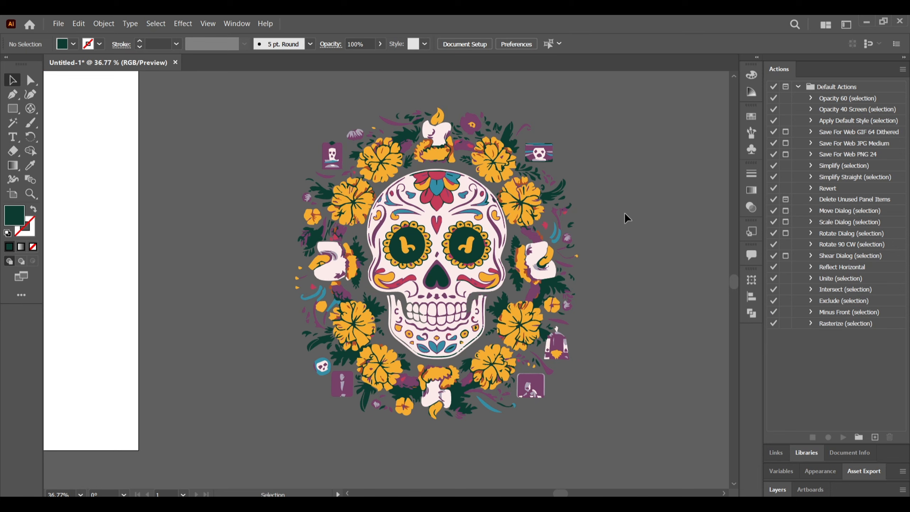
{"action": "key", "text": "a"}
{"action": "key", "text": "ctrl+minus"}
{"action": "key", "text": "ctrl+minus"}
{"action": "key", "text": "ctrl+minus"}
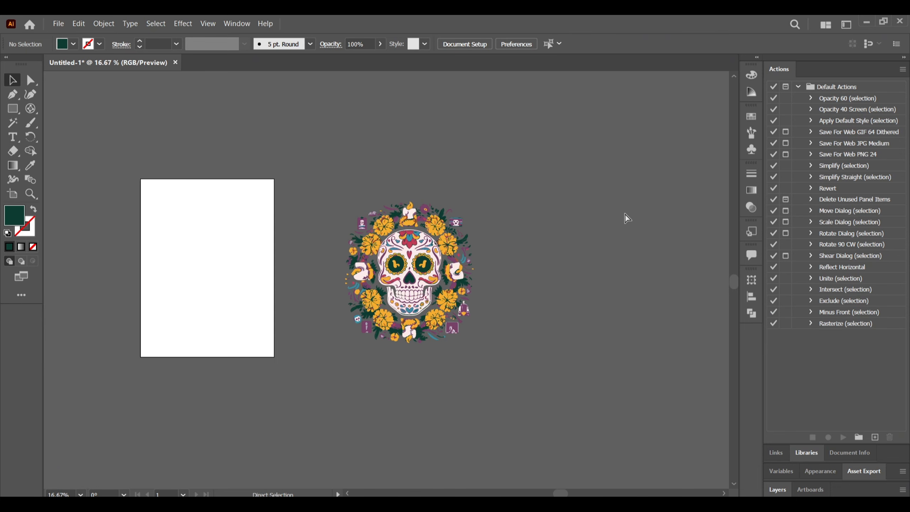
{"action": "key", "text": "v"}
{"action": "left_click_drag", "start_coordinate": [450, 296], "coordinate": [507, 220]}
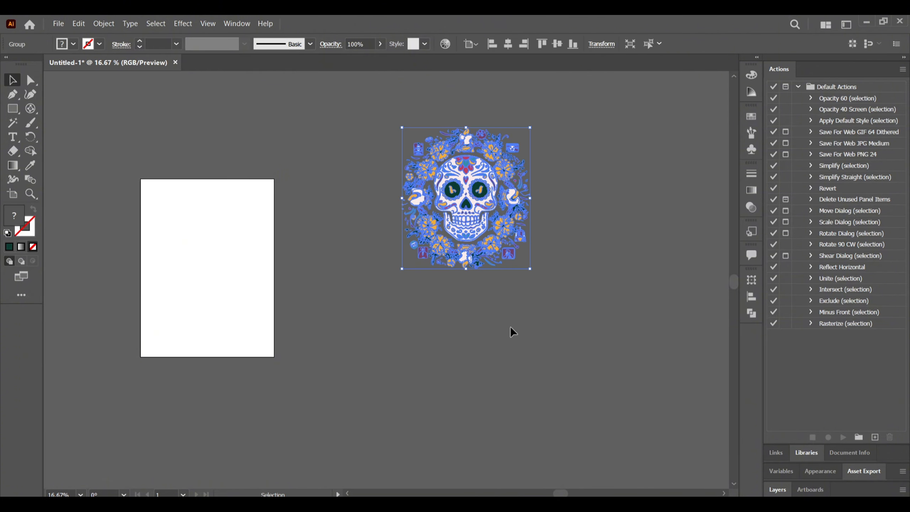
{"action": "left_click", "coordinate": [510, 321]}
- Expand the grouped skull artwork and deselect it
{"action": "left_click", "coordinate": [516, 216]}
{"action": "left_click", "coordinate": [111, 27]}
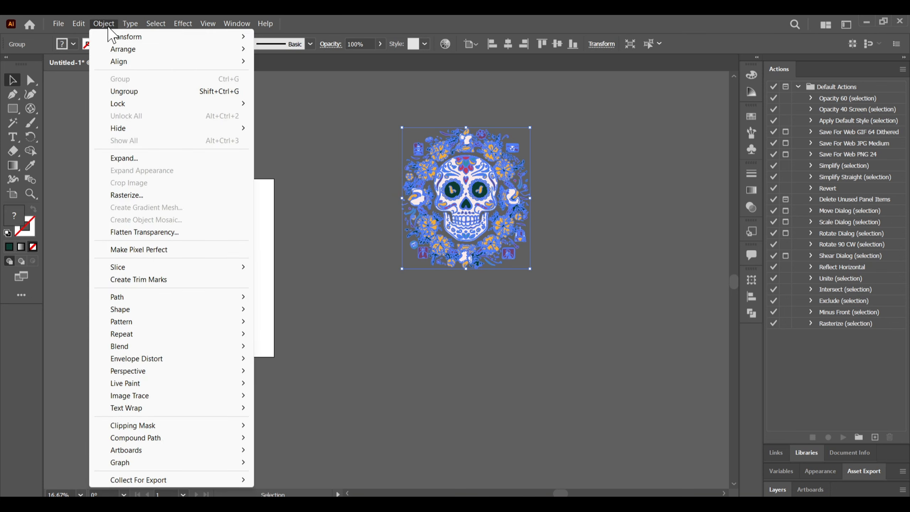
{"action": "left_click", "coordinate": [140, 160]}
{"action": "left_click", "coordinate": [519, 357]}
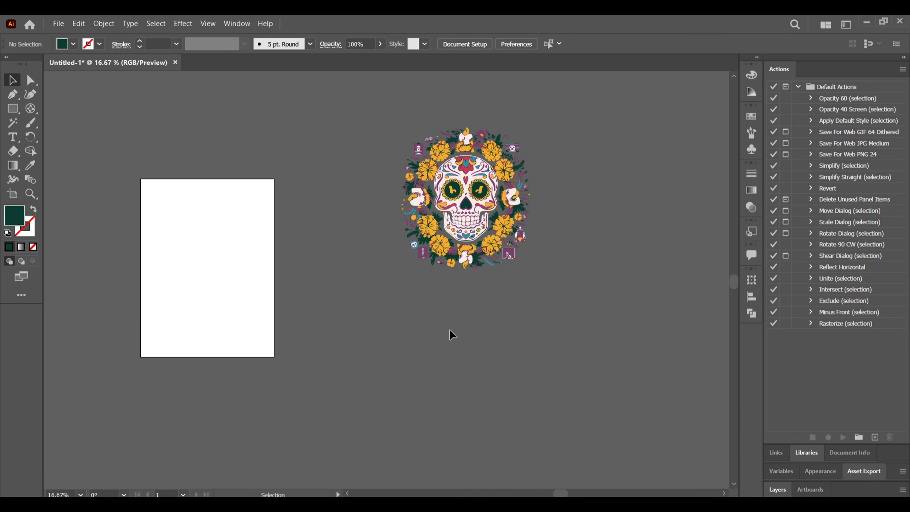
{"action": "left_click", "coordinate": [471, 210]}
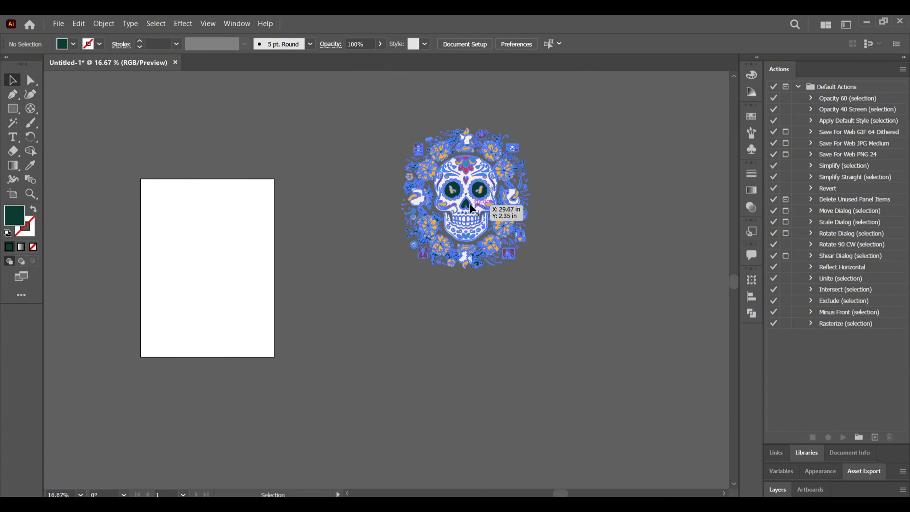
{"action": "left_click", "coordinate": [550, 351]}
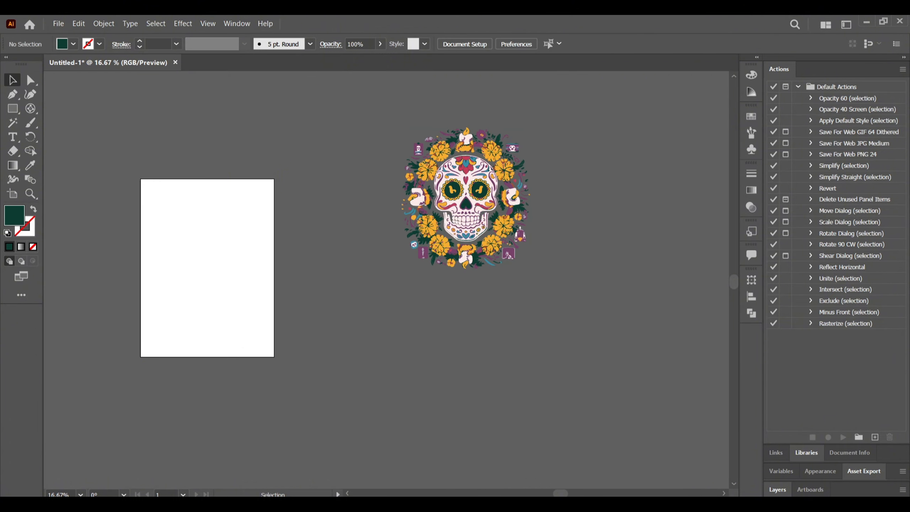
- Switch to Photoshop and place Default_Illustration_of_a_white_plain_tshirt_mockup_1 from the Downloads folder on the canvas, scaled to 23.28%
{"action": "left_click", "coordinate": [533, 505]}
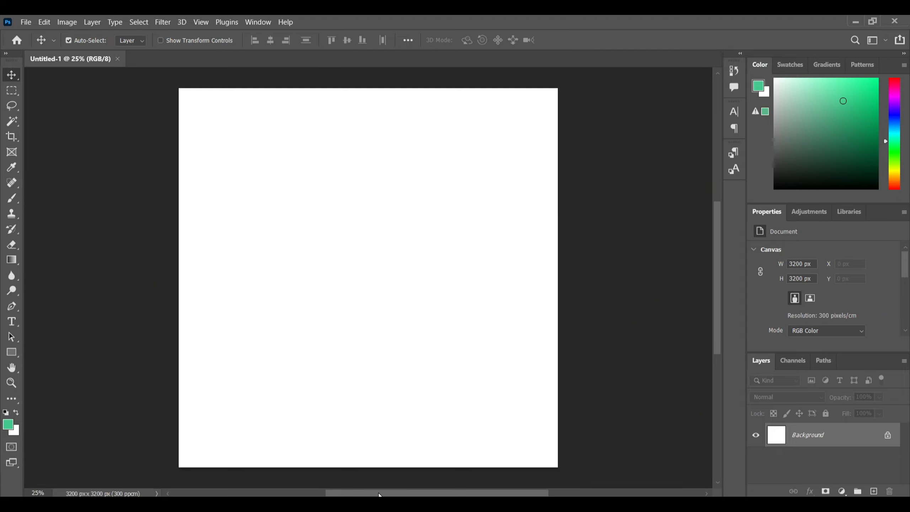
{"action": "left_click", "coordinate": [377, 504]}
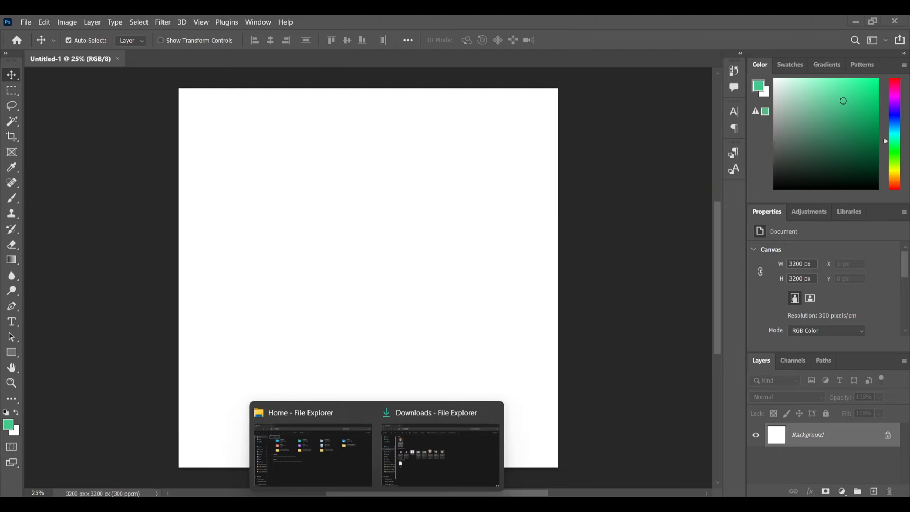
{"action": "left_click", "coordinate": [414, 463]}
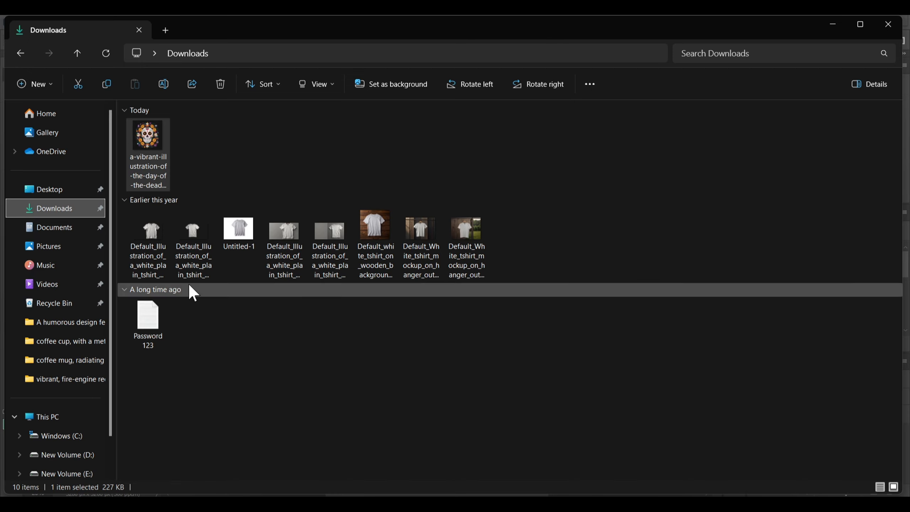
{"action": "left_click_drag", "start_coordinate": [157, 250], "coordinate": [353, 323]}
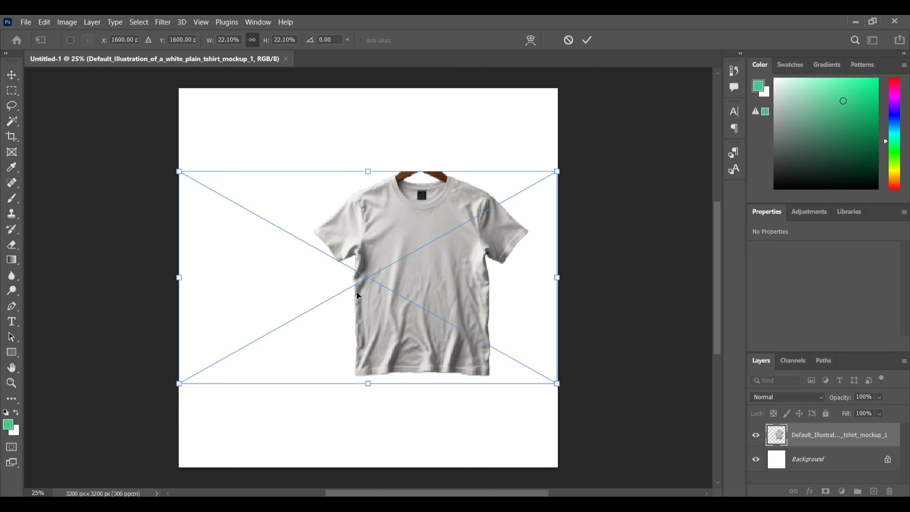
{"action": "left_click_drag", "start_coordinate": [368, 171], "coordinate": [368, 160]}
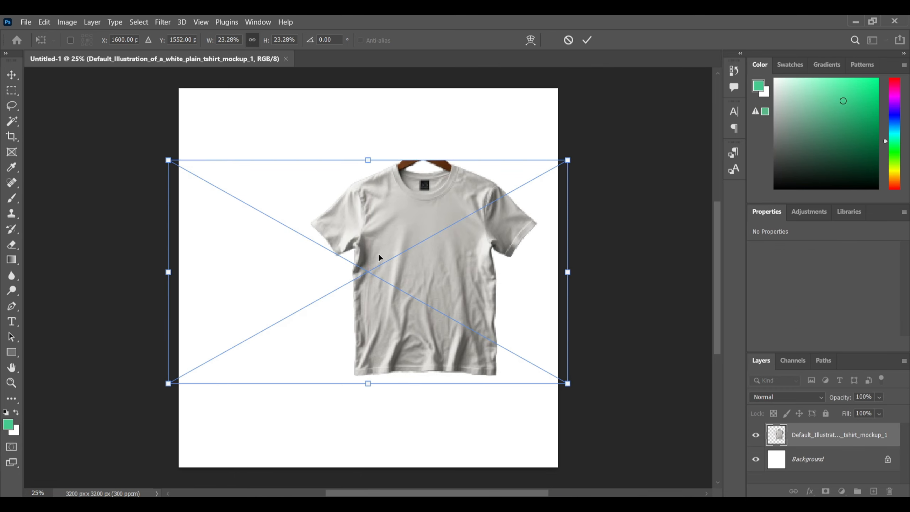
{"action": "left_click", "coordinate": [581, 39]}
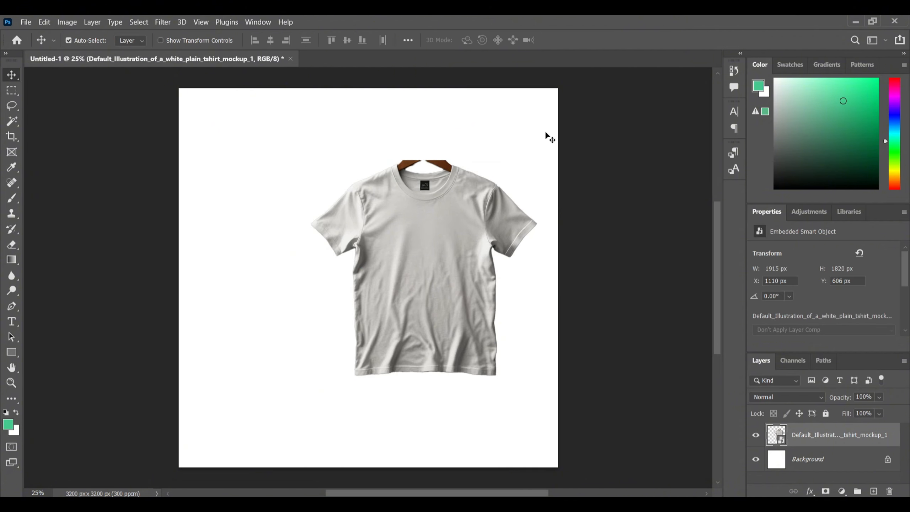
- Enlarge the t-shirt mockup to about 31.72% and centre it on the canvas
{"action": "left_click_drag", "start_coordinate": [417, 214], "coordinate": [359, 218]}
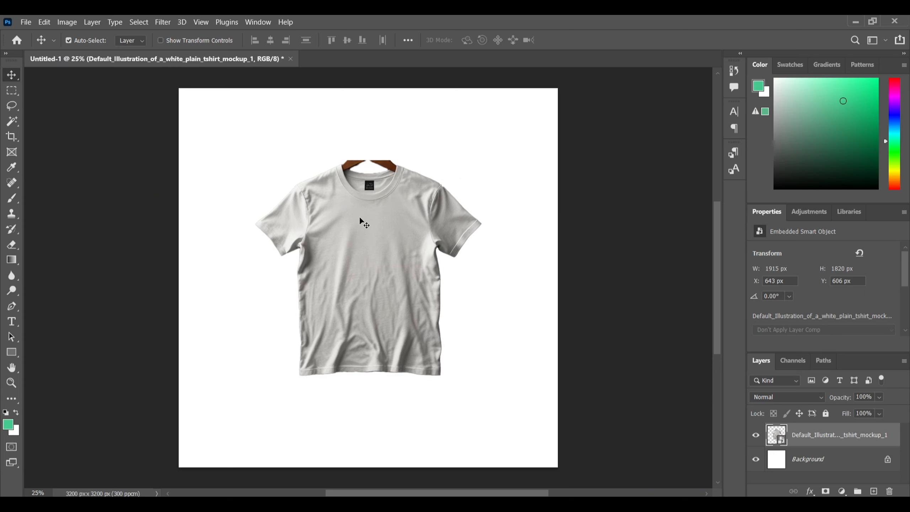
{"action": "key", "text": "ctrl+t"}
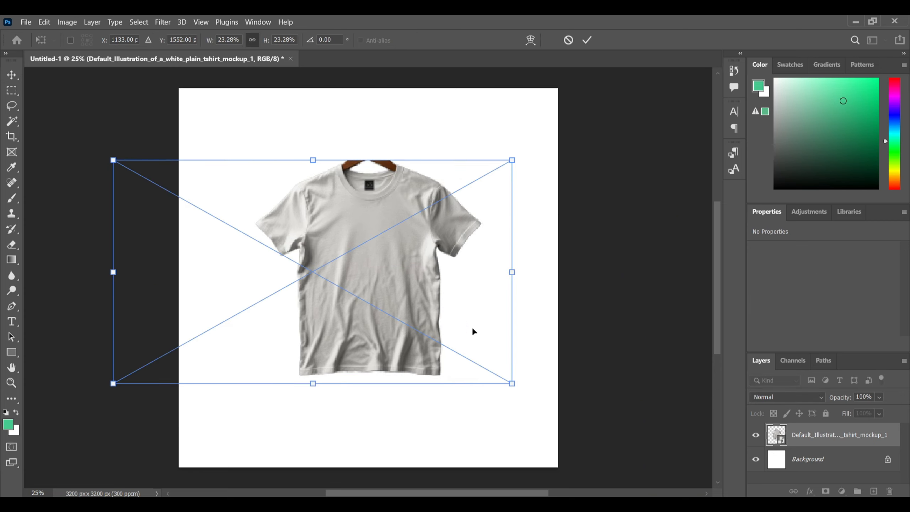
{"action": "left_click_drag", "start_coordinate": [514, 382], "coordinate": [570, 415]}
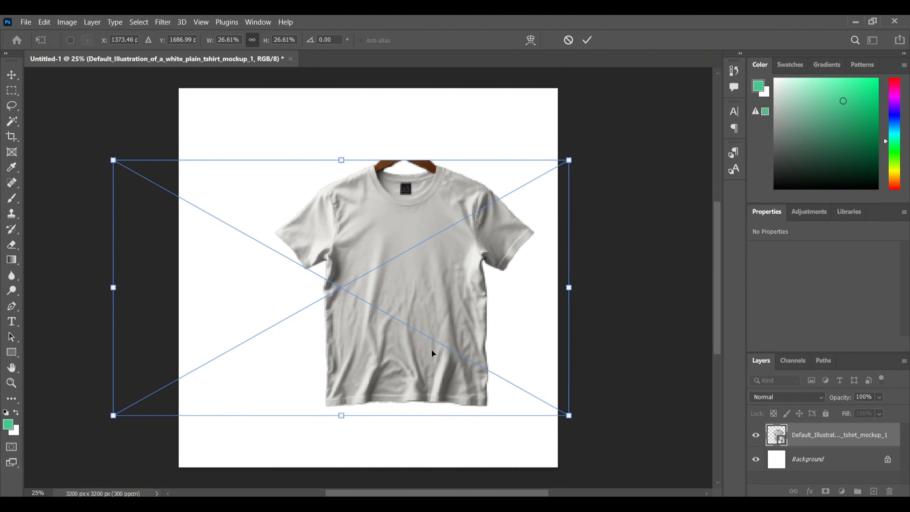
{"action": "left_click_drag", "start_coordinate": [341, 160], "coordinate": [341, 111]}
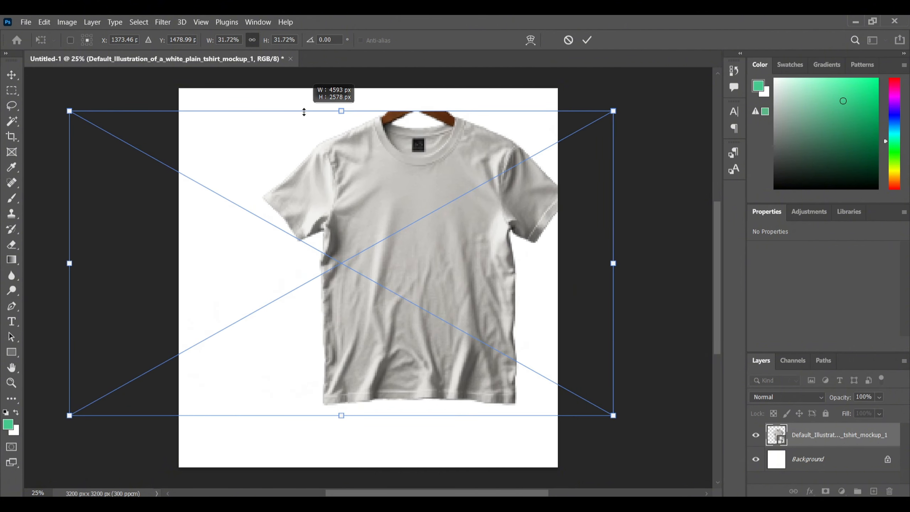
{"action": "left_click_drag", "start_coordinate": [462, 264], "coordinate": [408, 277]}
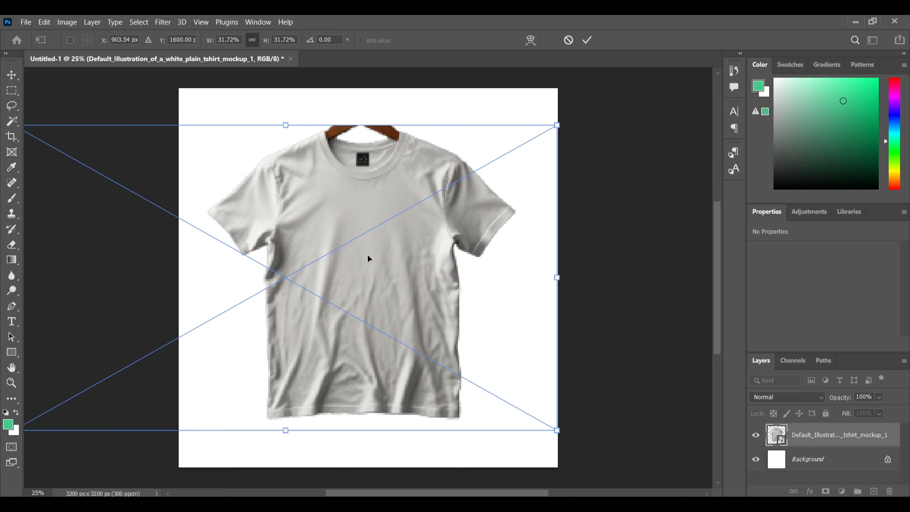
{"action": "mouse_move", "coordinate": [369, 256]}
{"action": "left_mouse_down"}
{"action": "mouse_move", "coordinate": [381, 256]}
{"action": "mouse_move", "coordinate": [356, 248]}
{"action": "mouse_move", "coordinate": [382, 254]}
{"action": "left_mouse_up"}
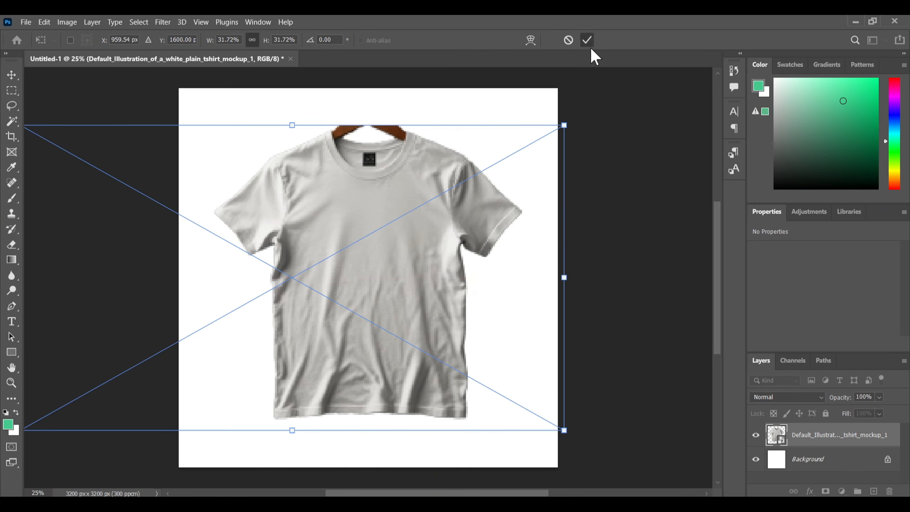
{"action": "key", "text": "Return"}
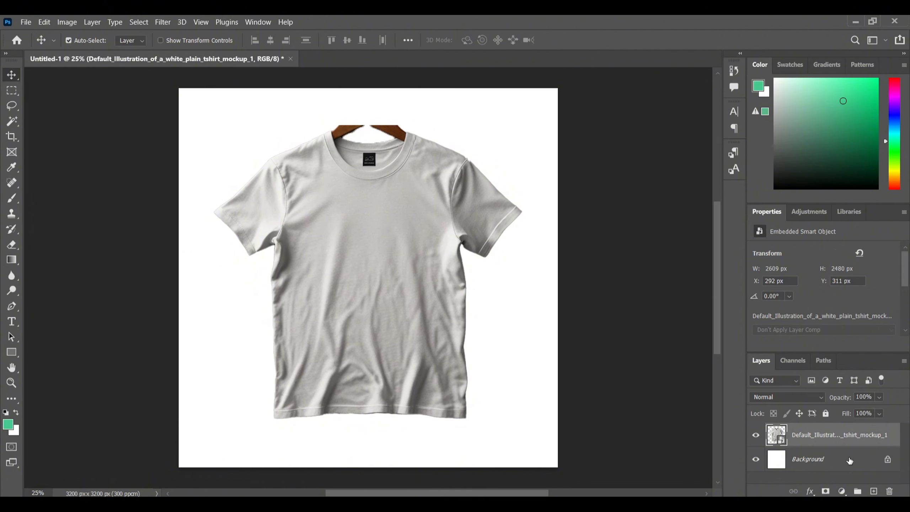
- Unlock the white background layer and add a Solid Color fill layer in near-black 111312 behind the t-shirt
{"action": "left_click", "coordinate": [888, 459]}
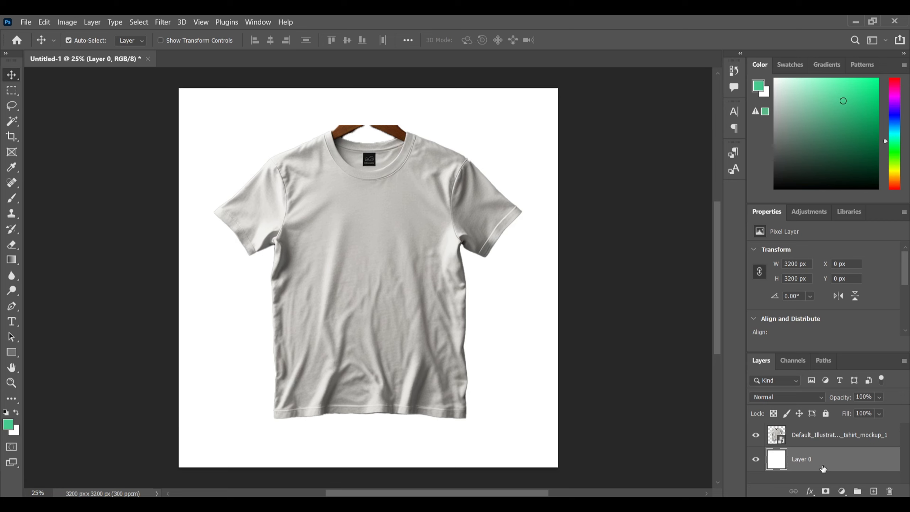
{"action": "left_click", "coordinate": [841, 491]}
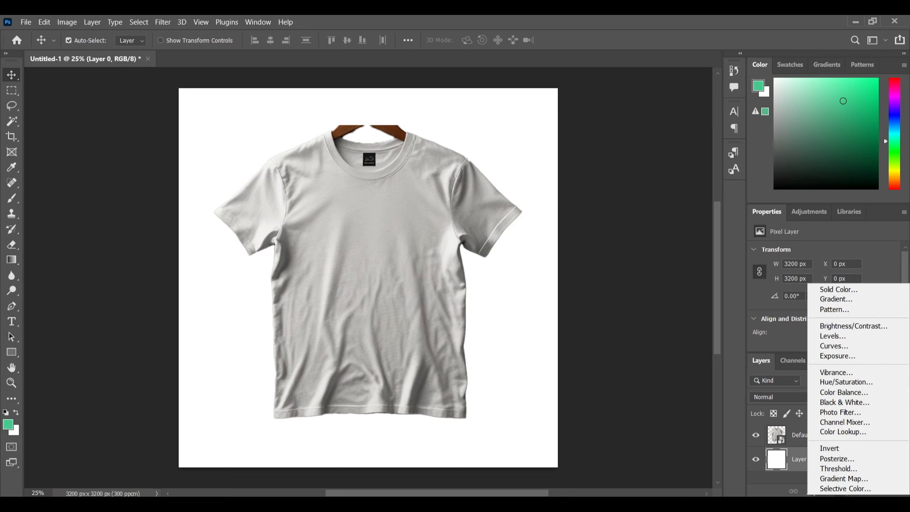
{"action": "left_click", "coordinate": [835, 291]}
{"action": "left_click_drag", "start_coordinate": [658, 192], "coordinate": [614, 294]}
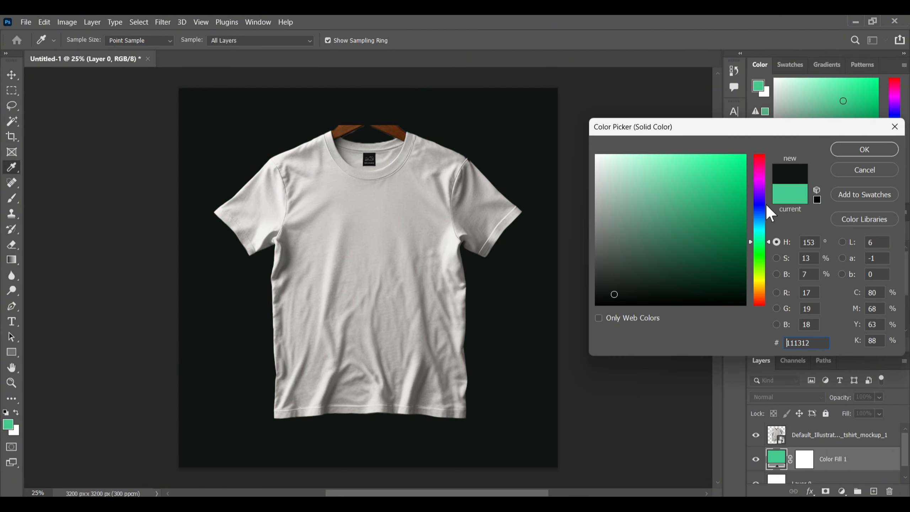
{"action": "left_click", "coordinate": [867, 145]}
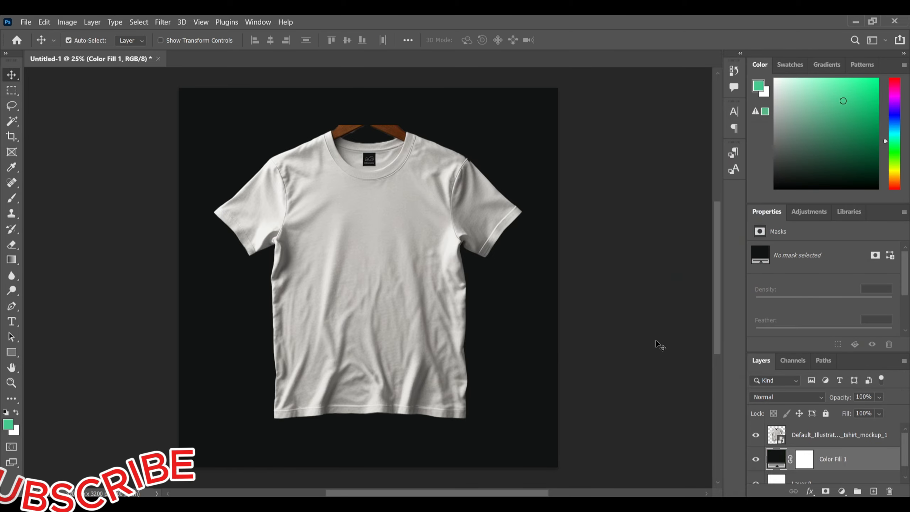
- Bring the skull artwork from Illustrator into the Photoshop document as a smart object and move its layer above the t-shirt mockup
{"action": "mouse_move", "coordinate": [560, 505]}
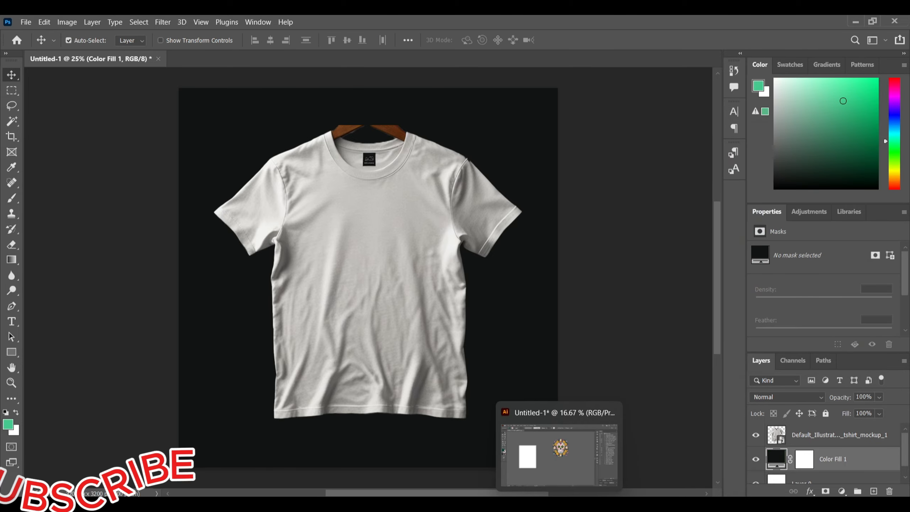
{"action": "left_click", "coordinate": [559, 455]}
{"action": "left_click_drag", "start_coordinate": [476, 219], "coordinate": [346, 233]}
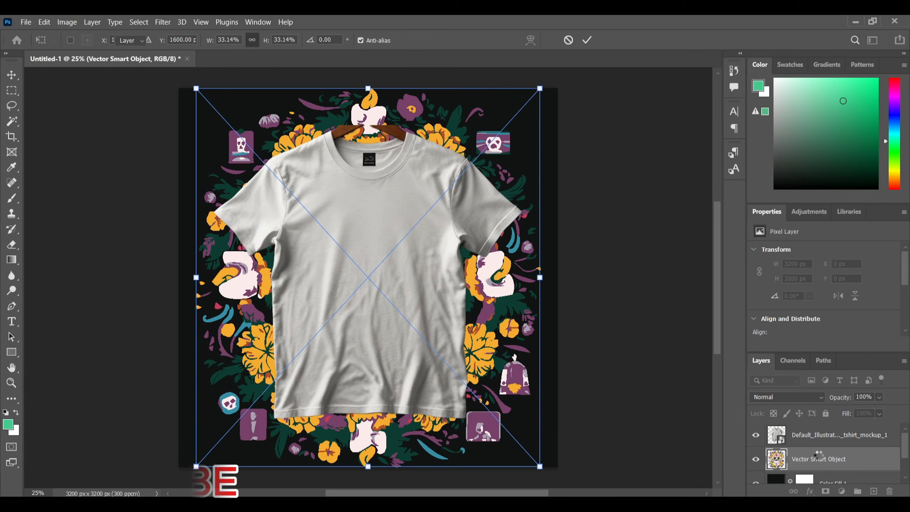
{"action": "key", "text": "Return"}
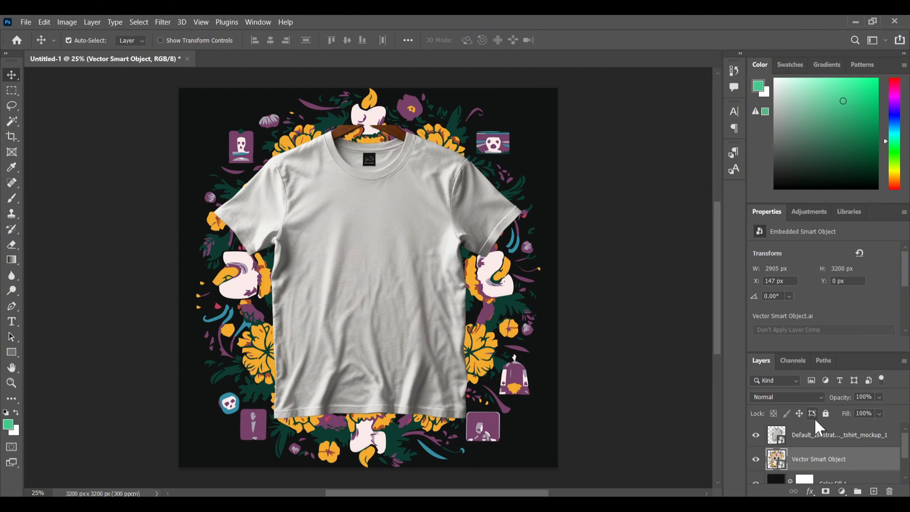
{"action": "left_click_drag", "start_coordinate": [817, 463], "coordinate": [807, 433]}
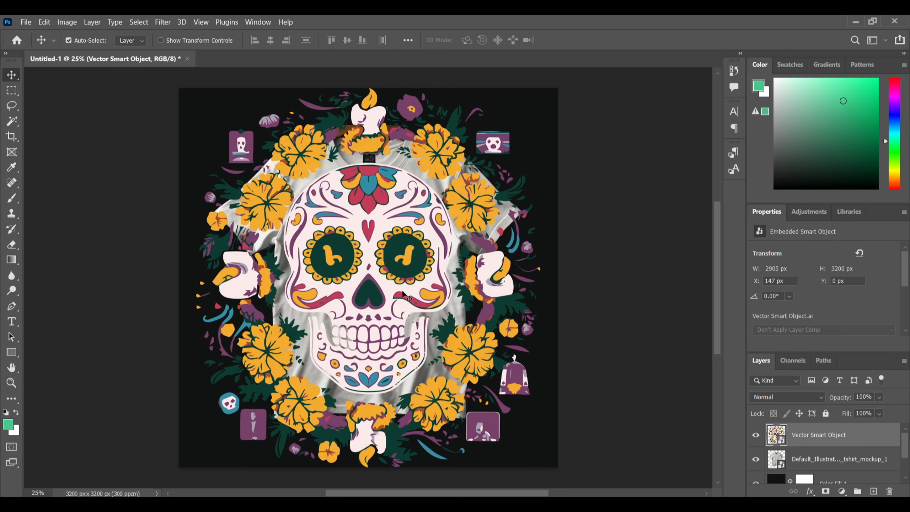
- Scale the skull artwork down to 12.73% and place it on the shirt's chest at the canvas centre, X 1600, Y 1600 px
{"action": "key", "text": "ctrl+t"}
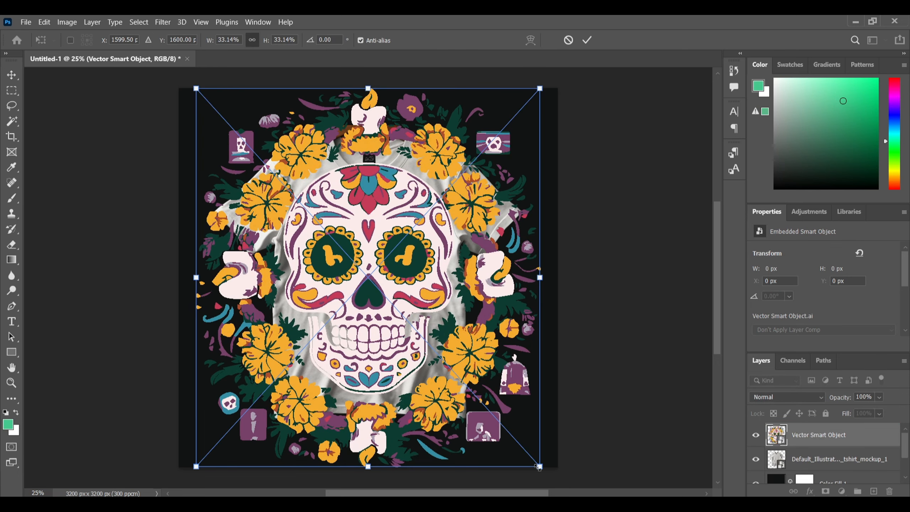
{"action": "left_click_drag", "start_coordinate": [537, 466], "coordinate": [337, 244]}
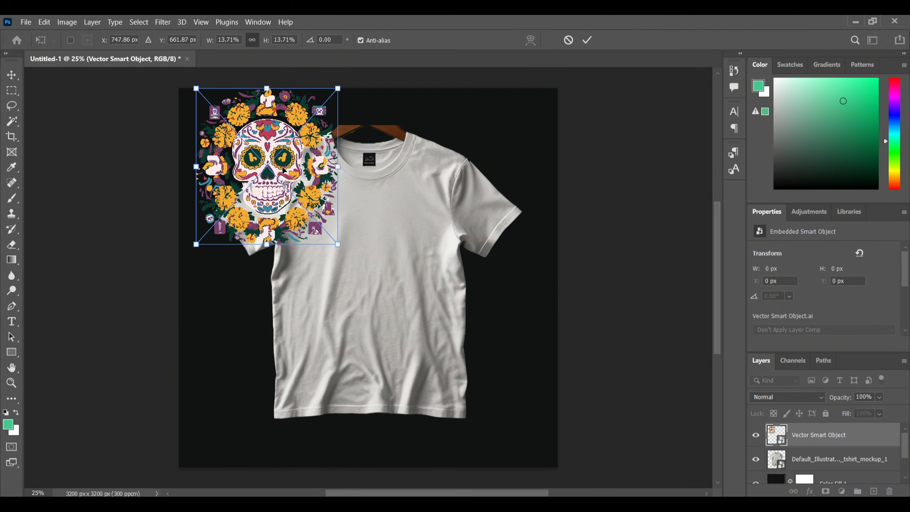
{"action": "left_click_drag", "start_coordinate": [282, 170], "coordinate": [389, 282]}
{"action": "left_click_drag", "start_coordinate": [304, 201], "coordinate": [313, 210]}
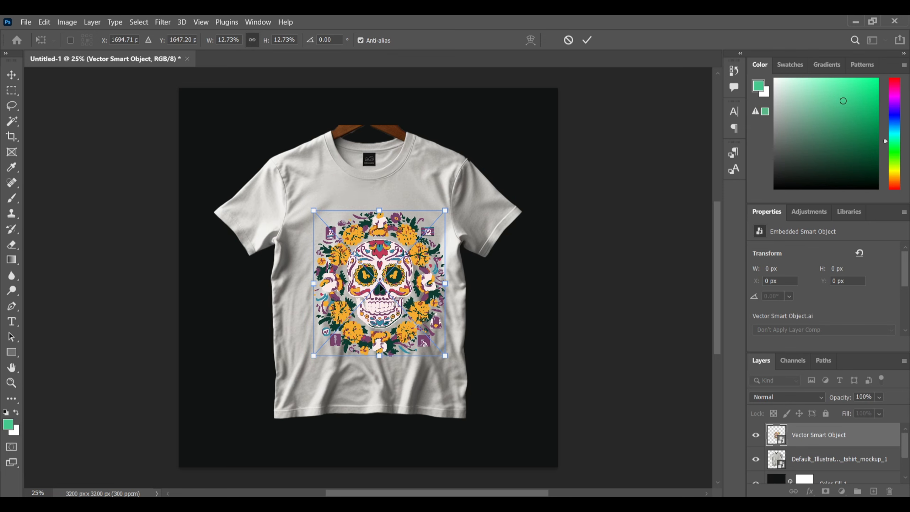
{"action": "mouse_move", "coordinate": [379, 287]}
{"action": "left_mouse_down"}
{"action": "mouse_move", "coordinate": [368, 287]}
{"action": "mouse_move", "coordinate": [378, 287]}
{"action": "left_mouse_up"}
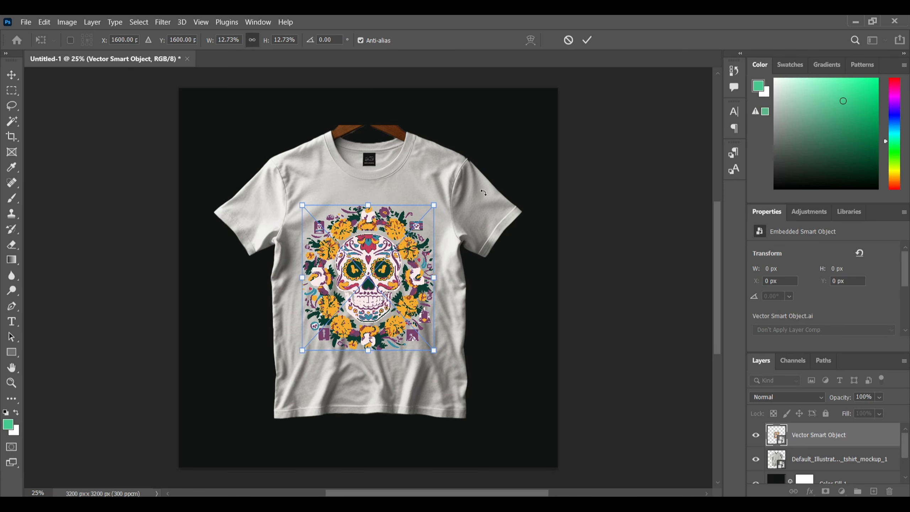
- Nudge the skull artwork horizontally to X 1624 px so it sits centred on the shirt, and apply the transform
{"action": "key", "text": "Right"}
{"action": "key", "text": "Right"}
{"action": "key", "text": "Right"}
{"action": "key", "text": "Right"}
{"action": "key", "text": "Right"}
{"action": "key", "text": "Right"}
{"action": "key", "text": "Right"}
{"action": "key", "text": "Right"}
{"action": "key", "text": "Right"}
{"action": "key", "text": "Right"}
{"action": "key", "text": "Right"}
{"action": "key", "text": "Right"}
{"action": "key", "text": "Right"}
{"action": "key", "text": "Right"}
{"action": "key", "text": "Right"}
{"action": "key", "text": "Right"}
{"action": "key", "text": "Right"}
{"action": "key", "text": "Right"}
{"action": "key", "text": "Right"}
{"action": "key", "text": "Right"}
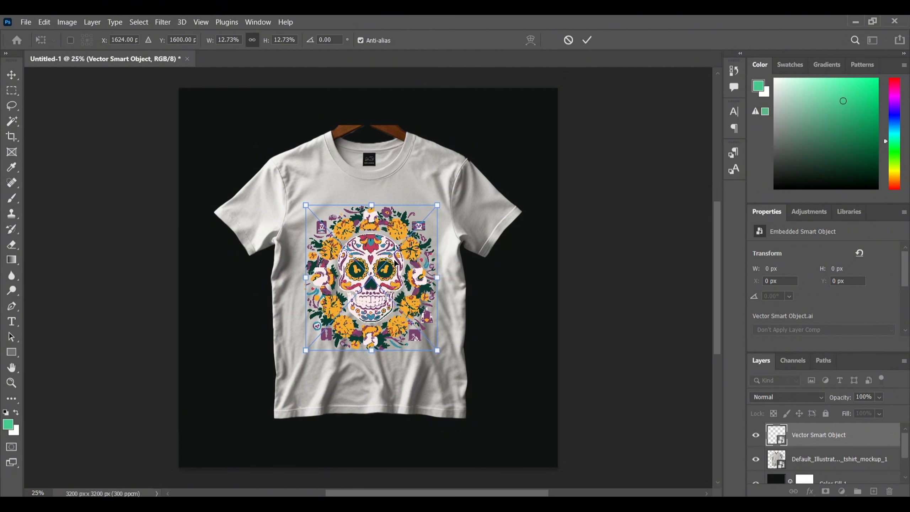
{"action": "key", "text": "Right"}
{"action": "key", "text": "Right"}
{"action": "key", "text": "Right"}
{"action": "key", "text": "Right"}
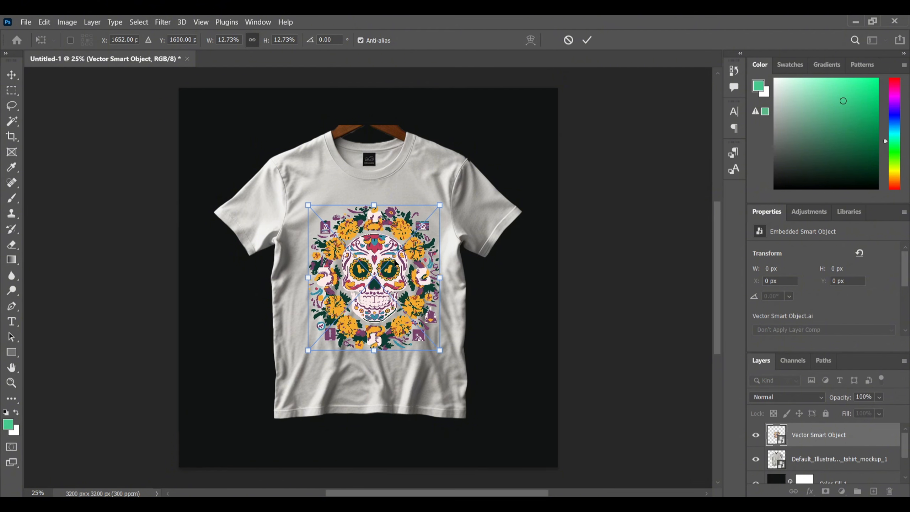
{"action": "key", "text": "Left"}
{"action": "key", "text": "Left"}
{"action": "key", "text": "Left"}
{"action": "key", "text": "Left"}
{"action": "key", "text": "Left"}
{"action": "key", "text": "Left"}
{"action": "key", "text": "Left"}
{"action": "key", "text": "Left"}
{"action": "key", "text": "Left"}
{"action": "key", "text": "Left"}
{"action": "key", "text": "Left"}
{"action": "key", "text": "Left"}
{"action": "key", "text": "Left"}
{"action": "key", "text": "Left"}
{"action": "key", "text": "Left"}
{"action": "key", "text": "Left"}
{"action": "key", "text": "Left"}
{"action": "key", "text": "Left"}
{"action": "key", "text": "Left"}
{"action": "key", "text": "Left"}
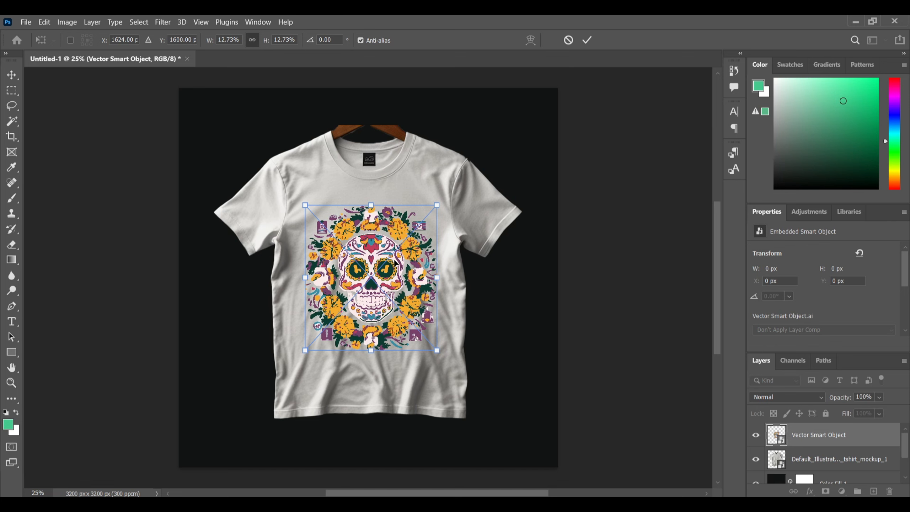
{"action": "left_click", "coordinate": [587, 41]}
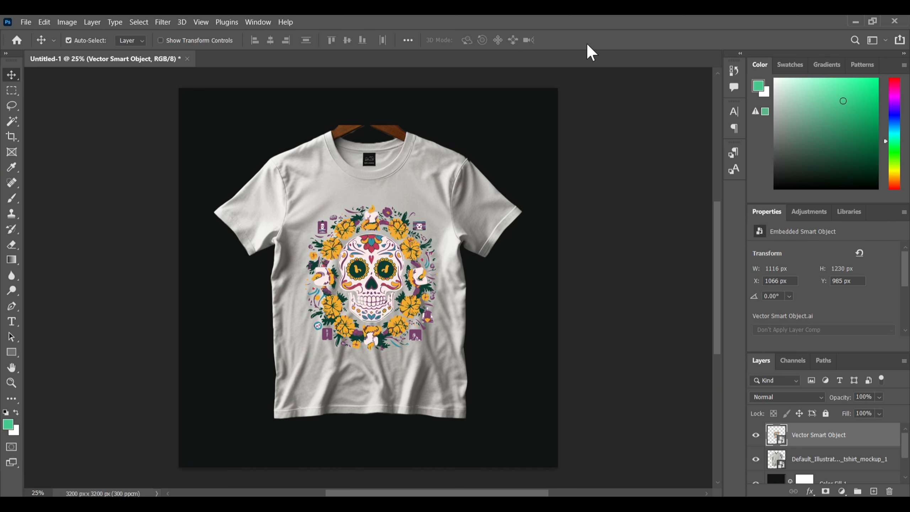
- Set the skull artwork layer's blend mode to Multiply so it blends into the shirt fabric
{"action": "scroll", "coordinate": [311, 284], "scroll_direction": "down", "scroll_amount": 2}
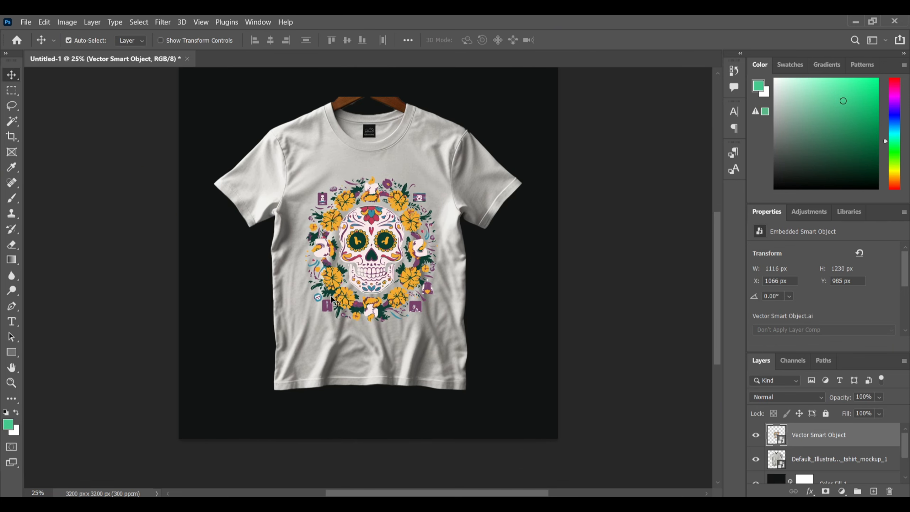
{"action": "scroll", "coordinate": [355, 285], "scroll_direction": "up", "scroll_amount": 1}
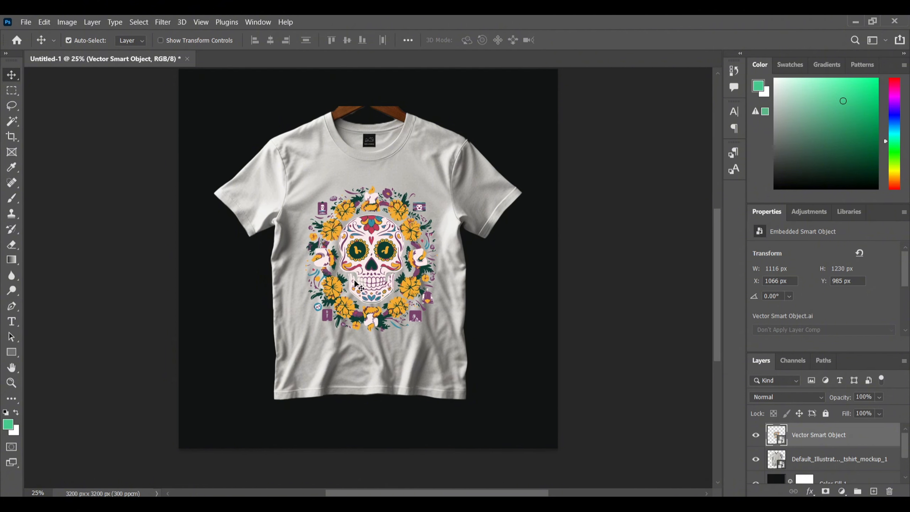
{"action": "key", "text": "ctrl+plus"}
{"action": "key", "text": "ctrl+plus"}
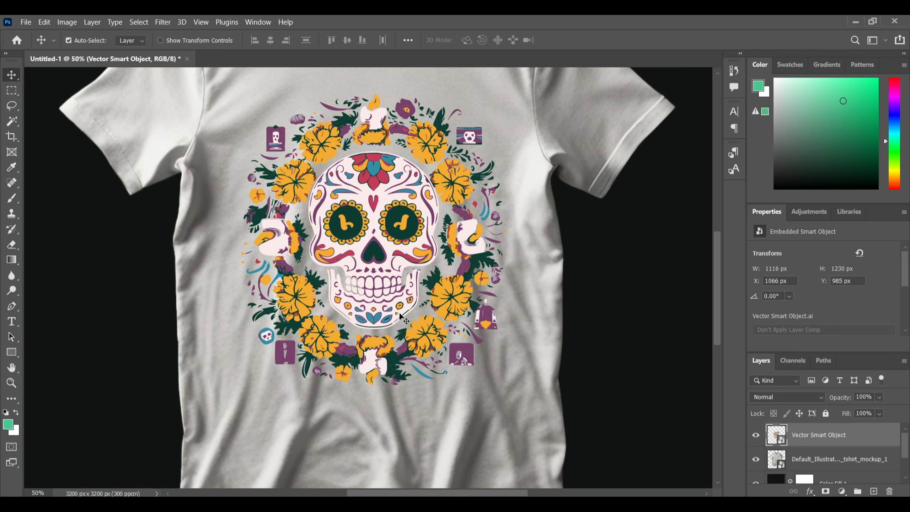
{"action": "scroll", "coordinate": [399, 312], "scroll_direction": "up", "scroll_amount": 2}
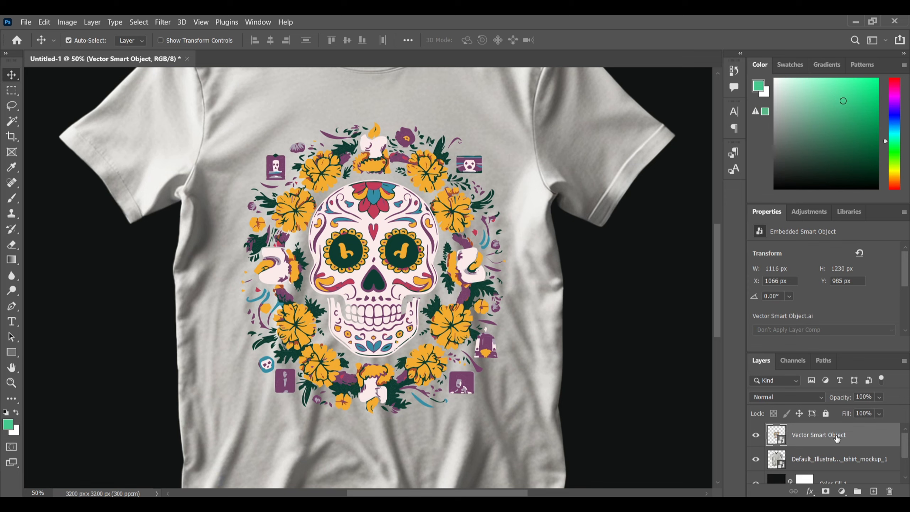
{"action": "left_click", "coordinate": [800, 396]}
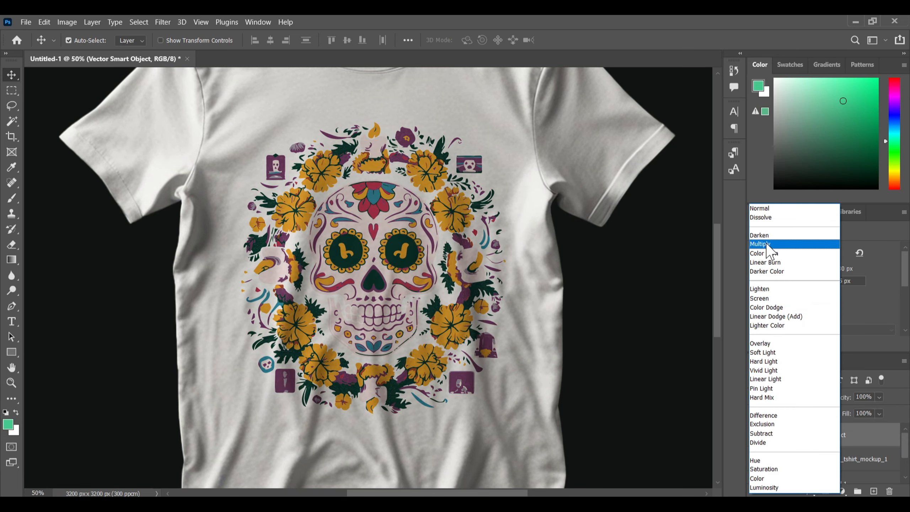
{"action": "left_click", "coordinate": [766, 244]}
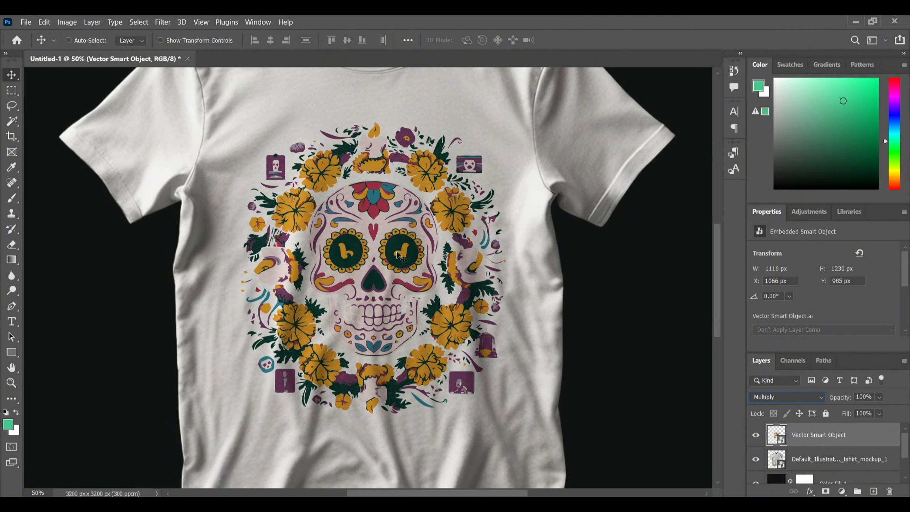
- Save the finished mockup as a JPEG copy named Untitled-1 in the Downloads folder
{"action": "key", "text": "ctrl+minus"}
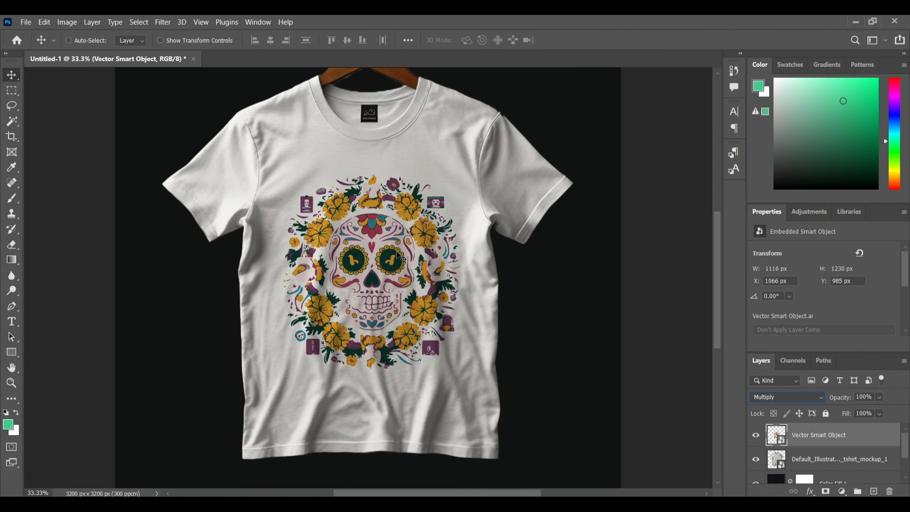
{"action": "key", "text": "ctrl"}
{"action": "key", "text": "ctrl+minus"}
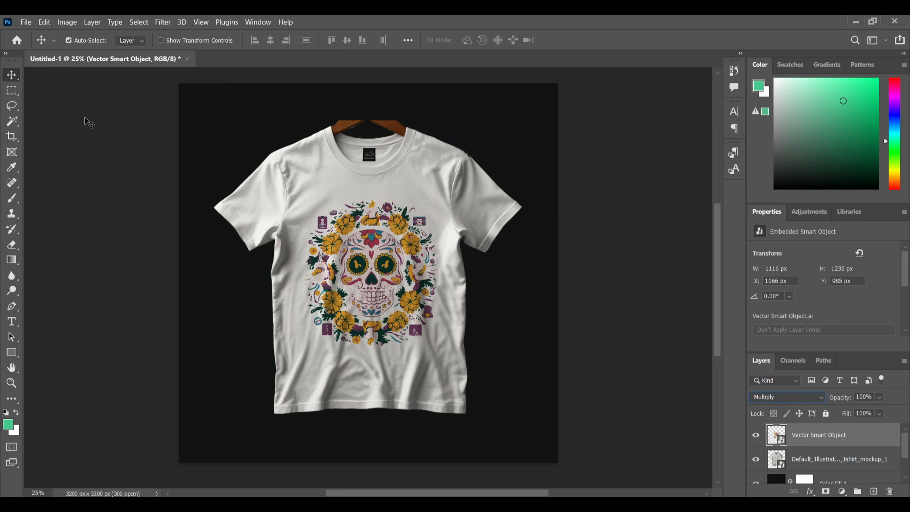
{"action": "left_click", "coordinate": [32, 22]}
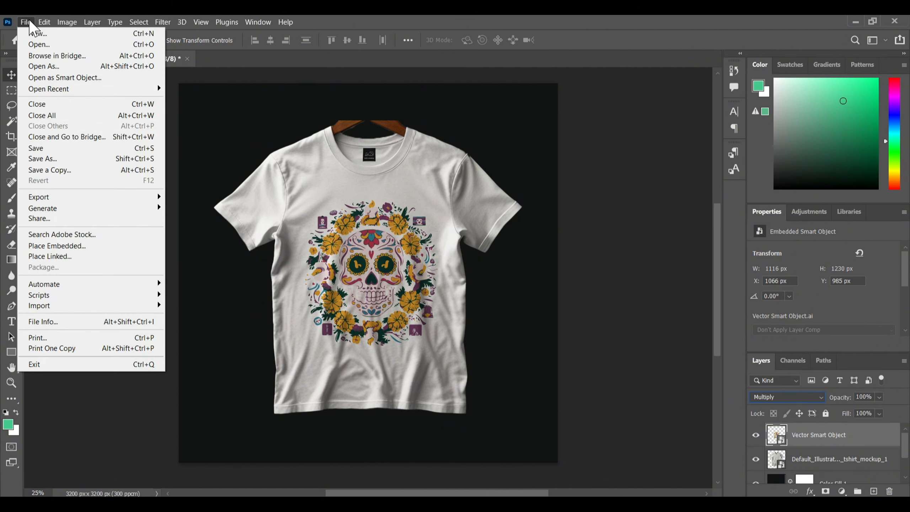
{"action": "left_click", "coordinate": [66, 160]}
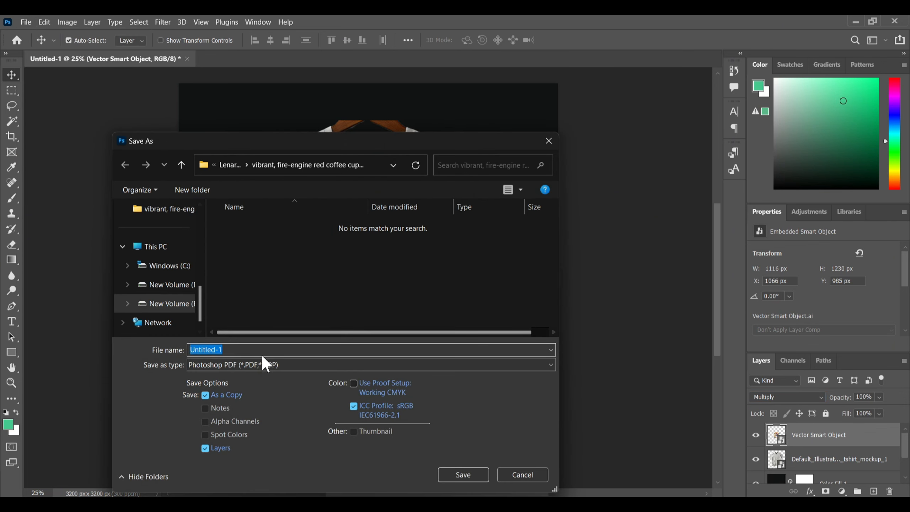
{"action": "left_click", "coordinate": [265, 365]}
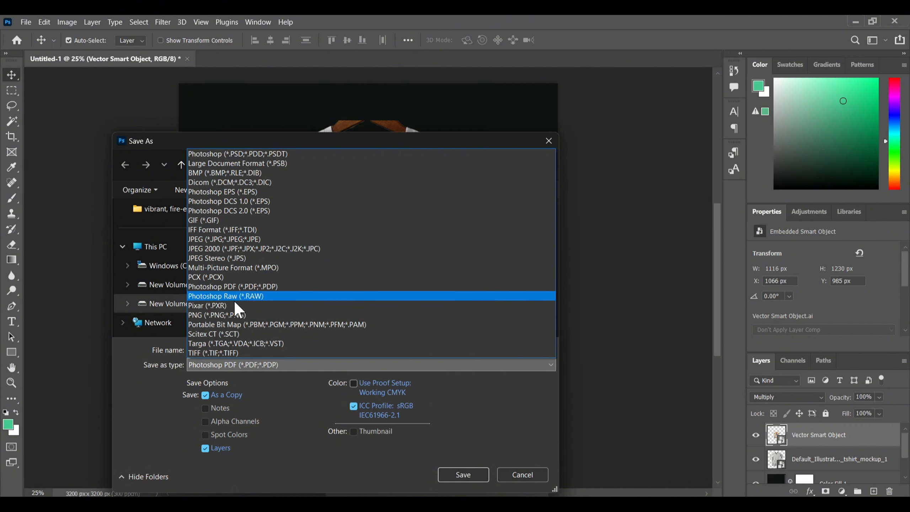
{"action": "left_click", "coordinate": [235, 241]}
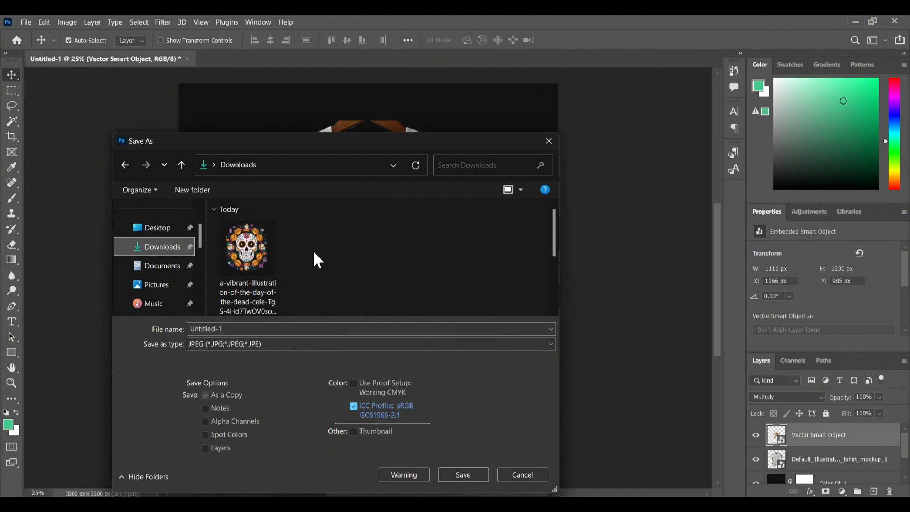
{"action": "left_click", "coordinate": [466, 474]}
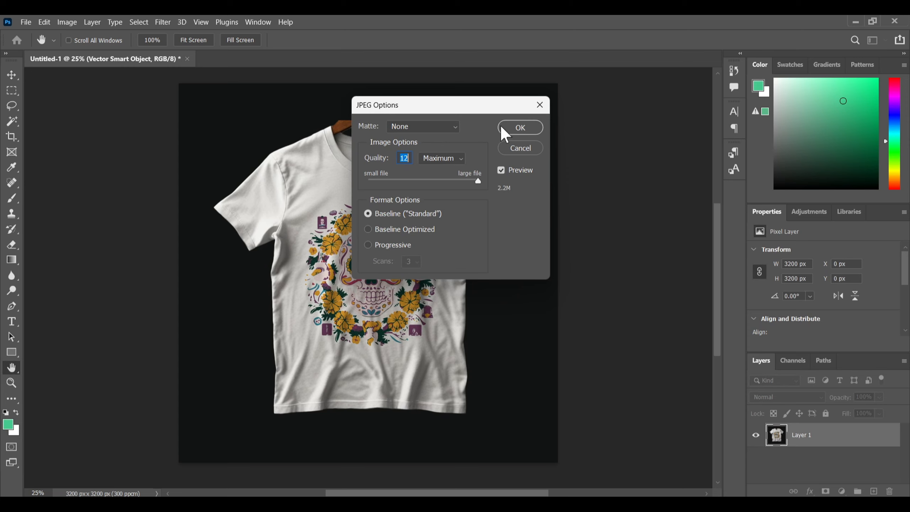
- Accept the JPEG options with quality 12 (Maximum) and the Baseline ("Standard") format
{"action": "left_click", "coordinate": [455, 159]}
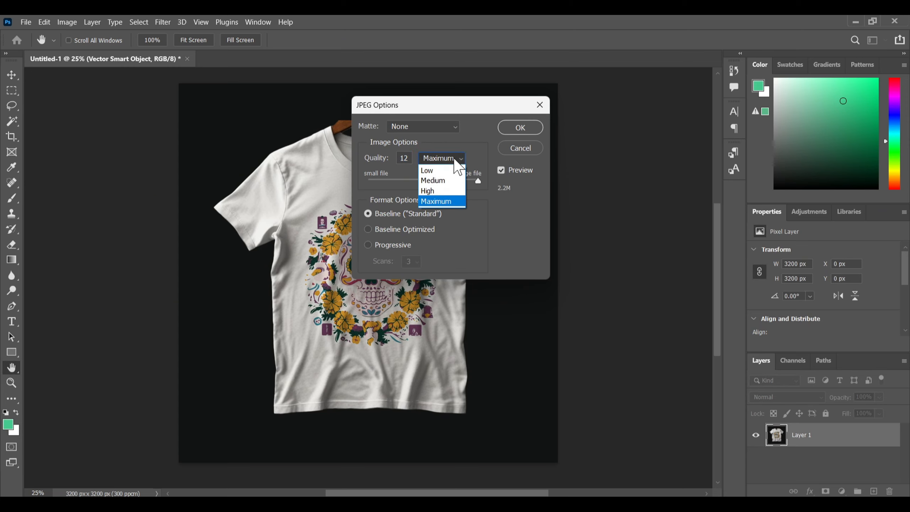
{"action": "left_click", "coordinate": [451, 157]}
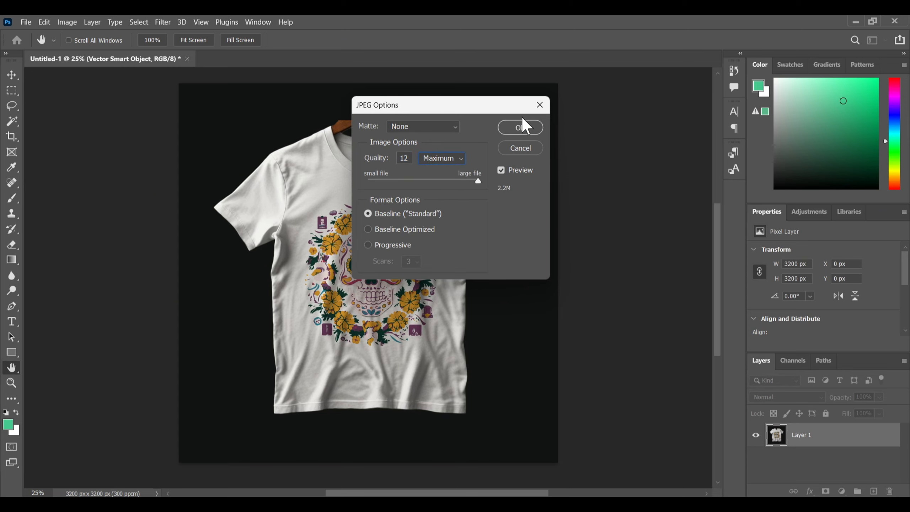
{"action": "left_click", "coordinate": [523, 126]}
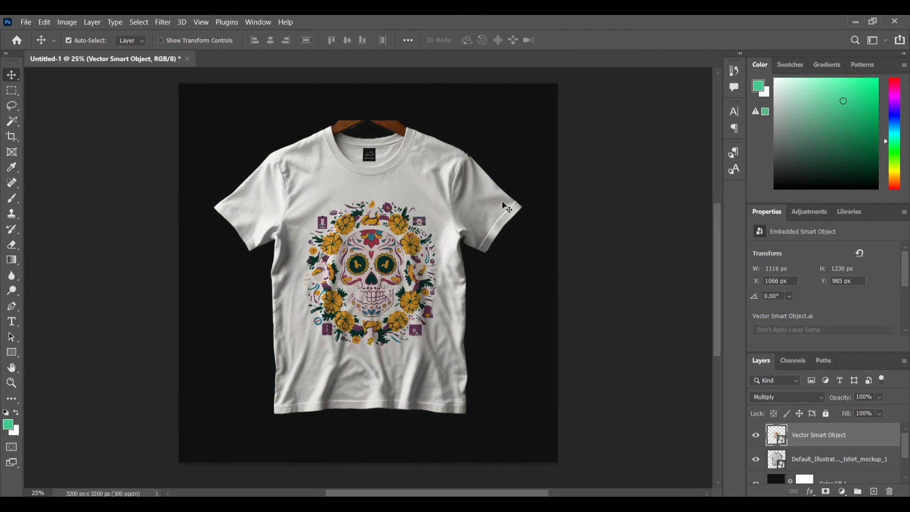